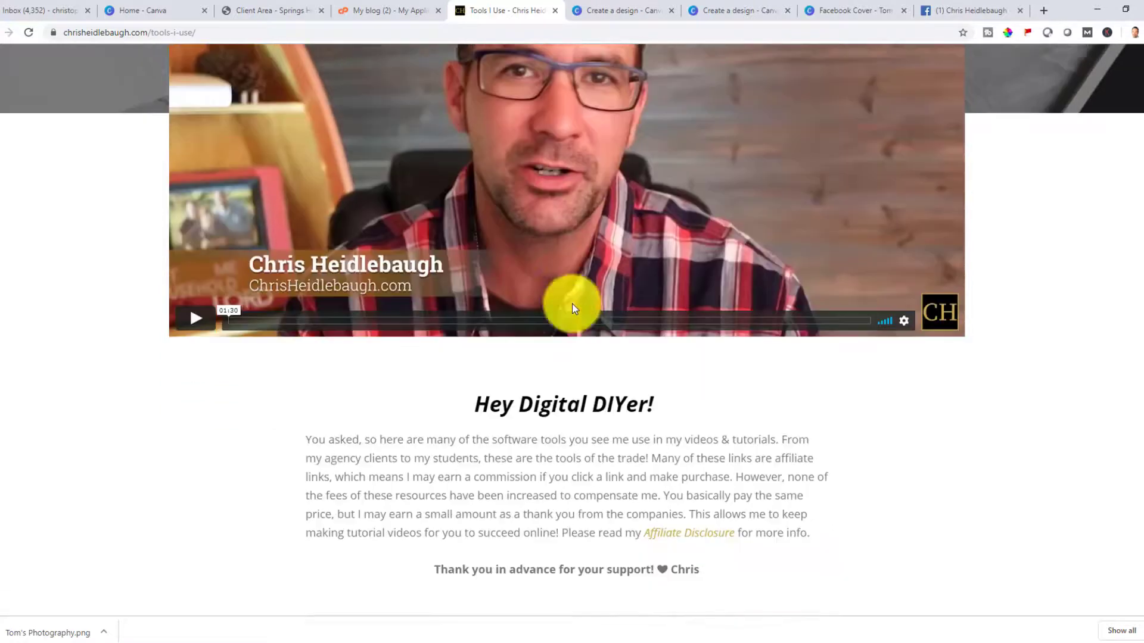
Scroll through the tools page down to the photo and video editing section
scroll(520, 387, down, 1)
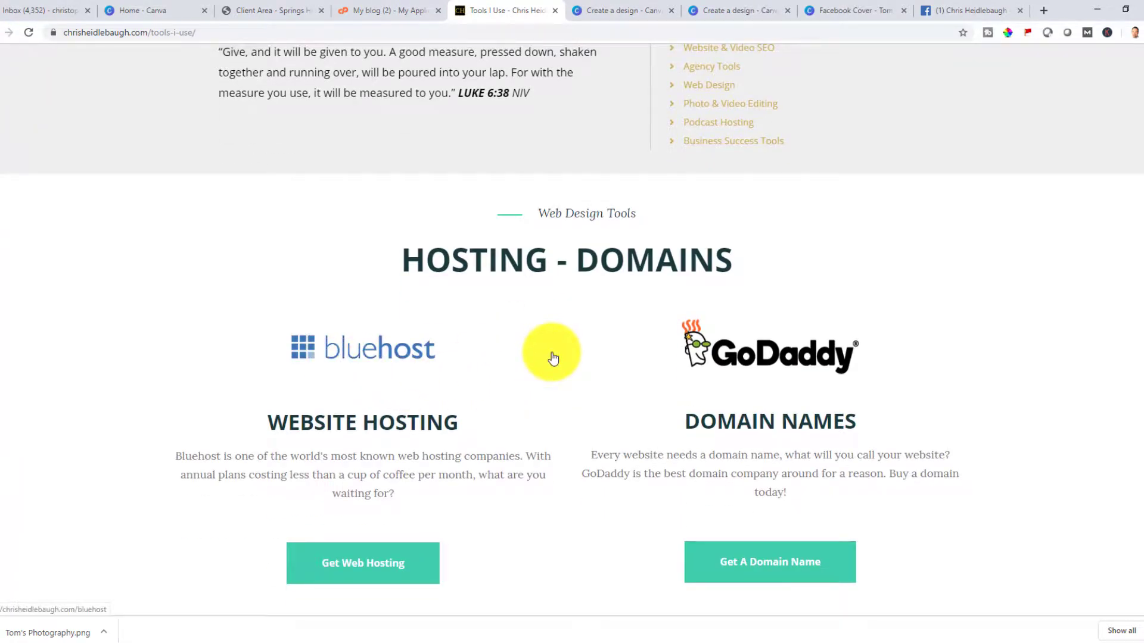
scroll(552, 358, down, 6)
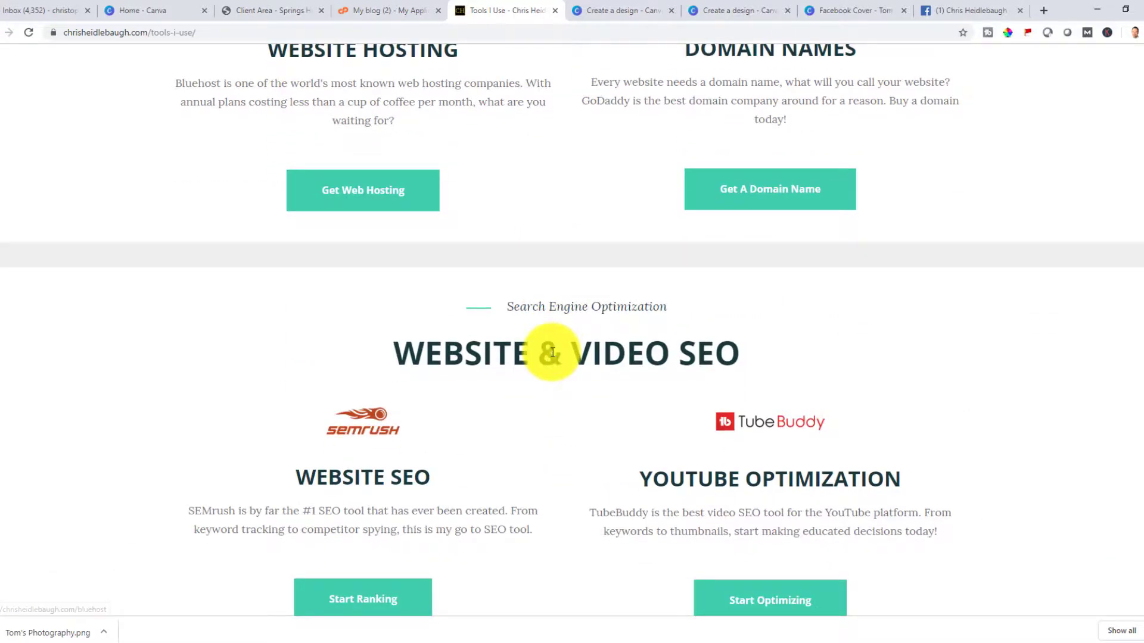
scroll(553, 352, down, 4)
scroll(549, 355, up, 8)
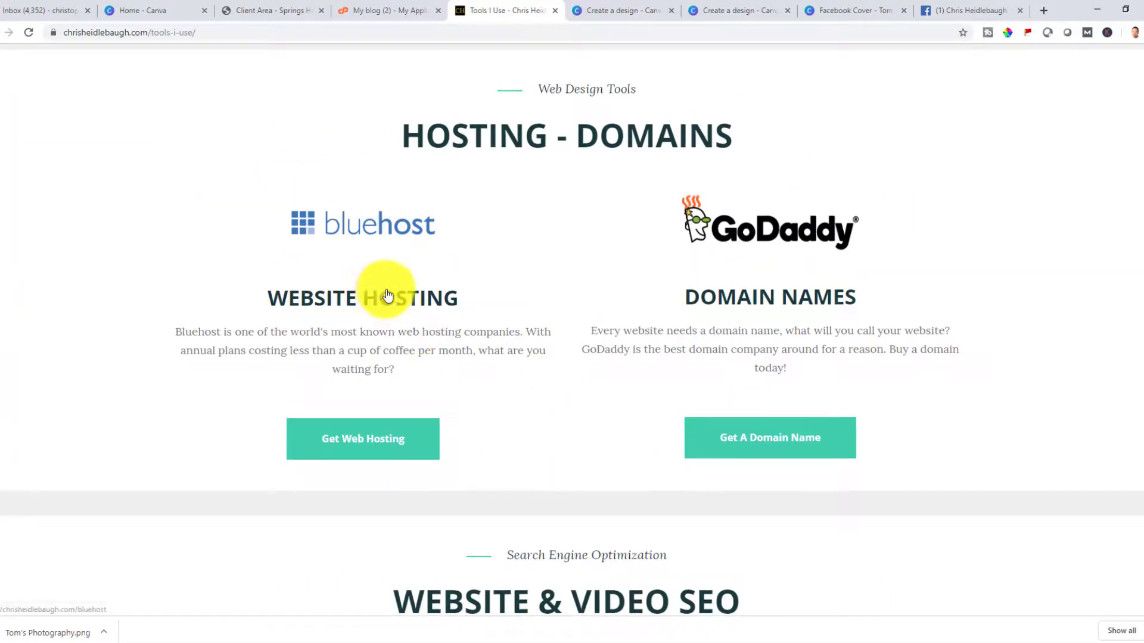
scroll(385, 304, down, 5)
scroll(417, 414, down, 5)
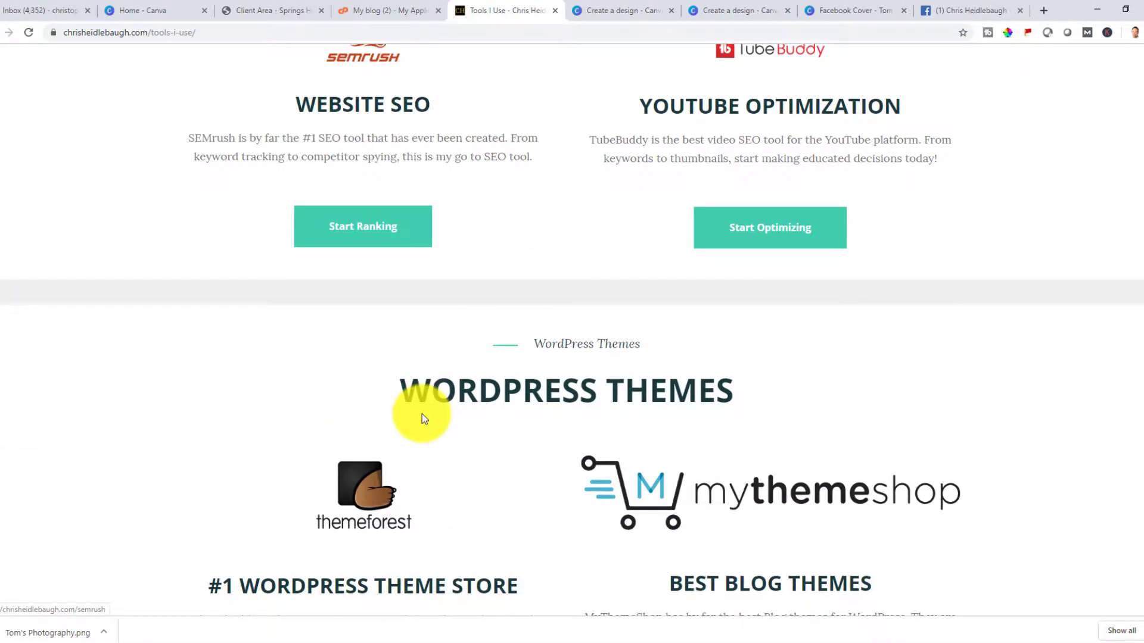
scroll(422, 418, down, 4)
scroll(635, 298, down, 7)
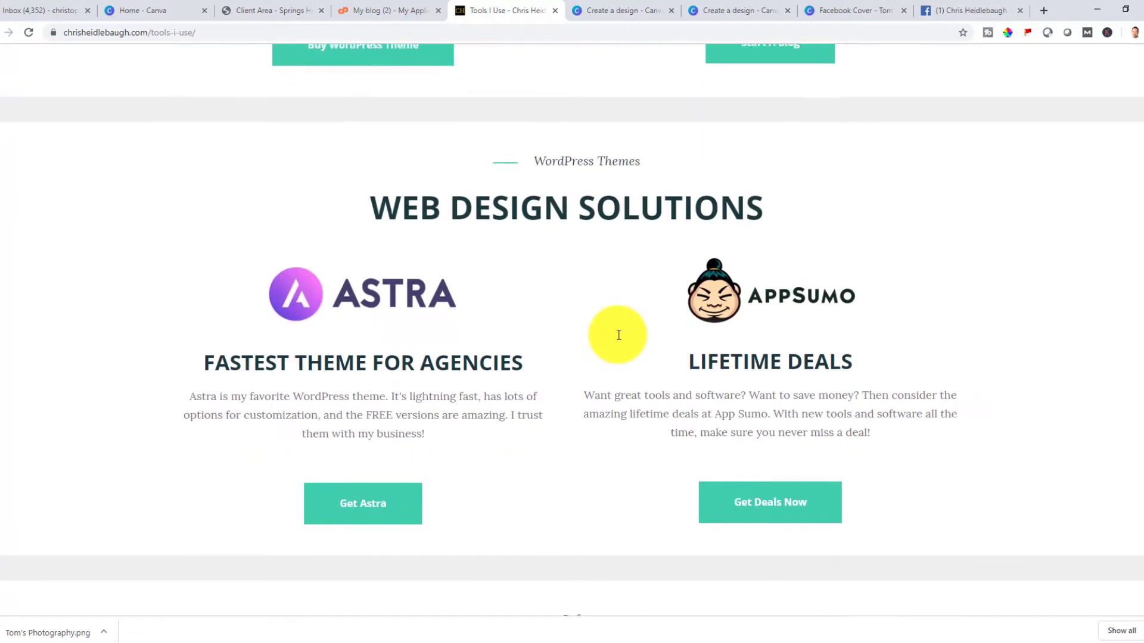
scroll(618, 335, down, 20)
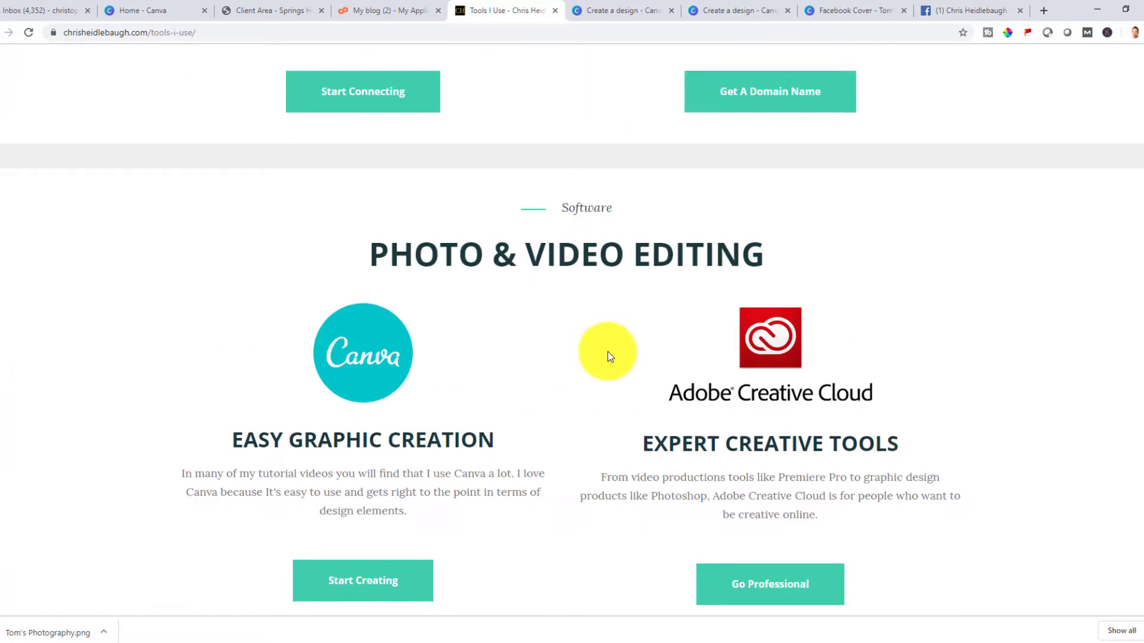
scroll(608, 356, down, 3)
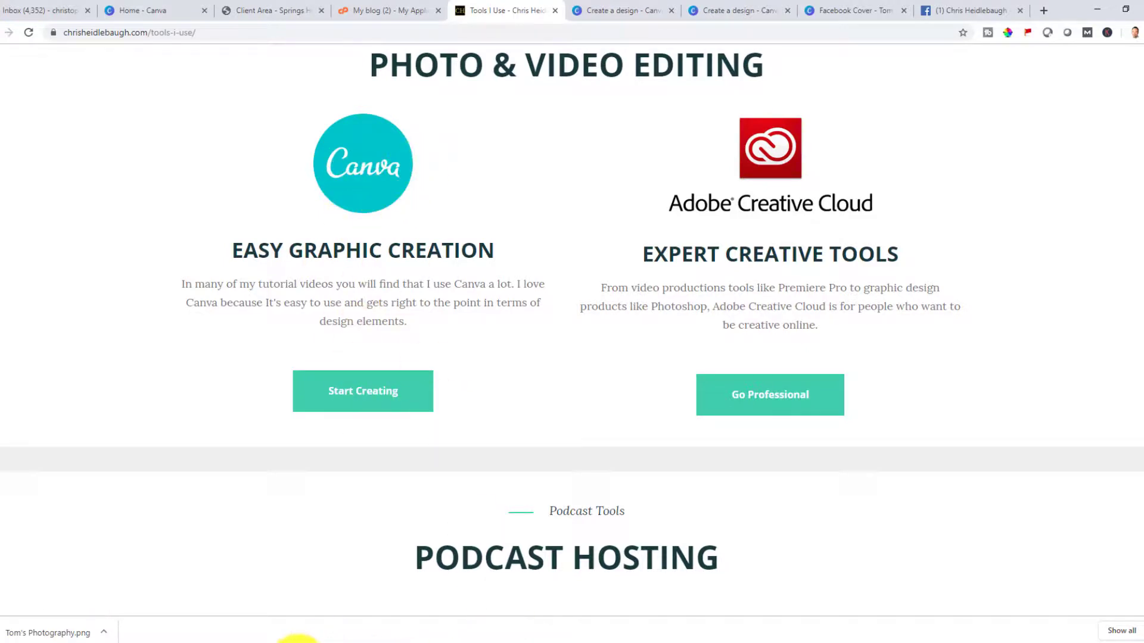
Open Canva's Pro page and scroll through its features and pricing
mouse_move(298, 641)
click(364, 613)
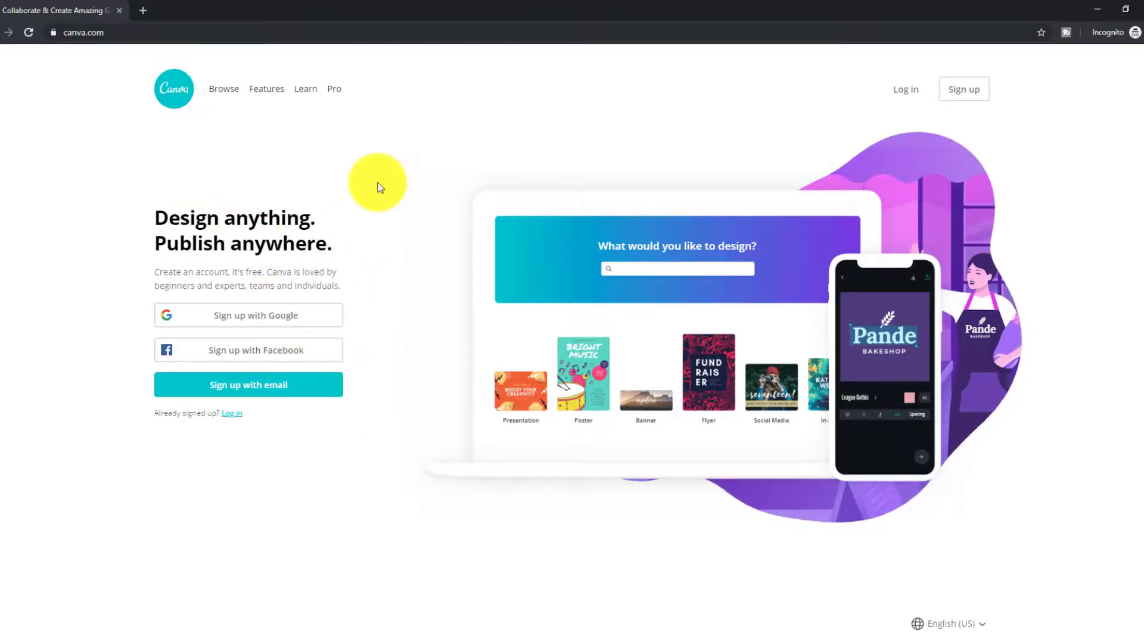
click(340, 94)
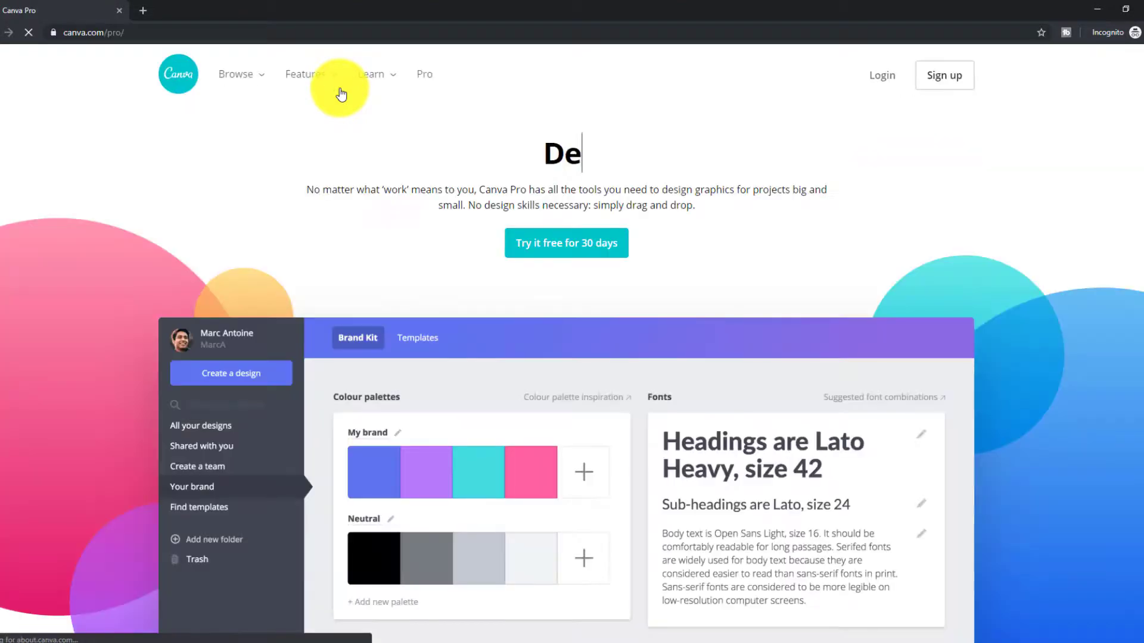
scroll(603, 410, down, 10)
scroll(603, 410, down, 10)
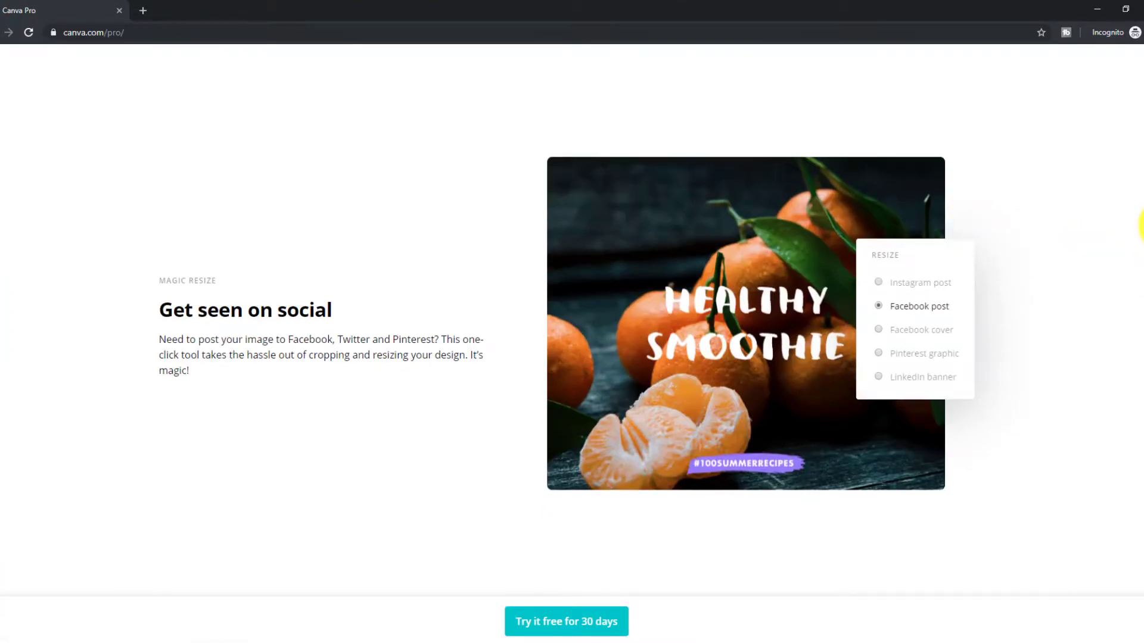
scroll(1138, 298, down, 10)
scroll(1141, 456, down, 15)
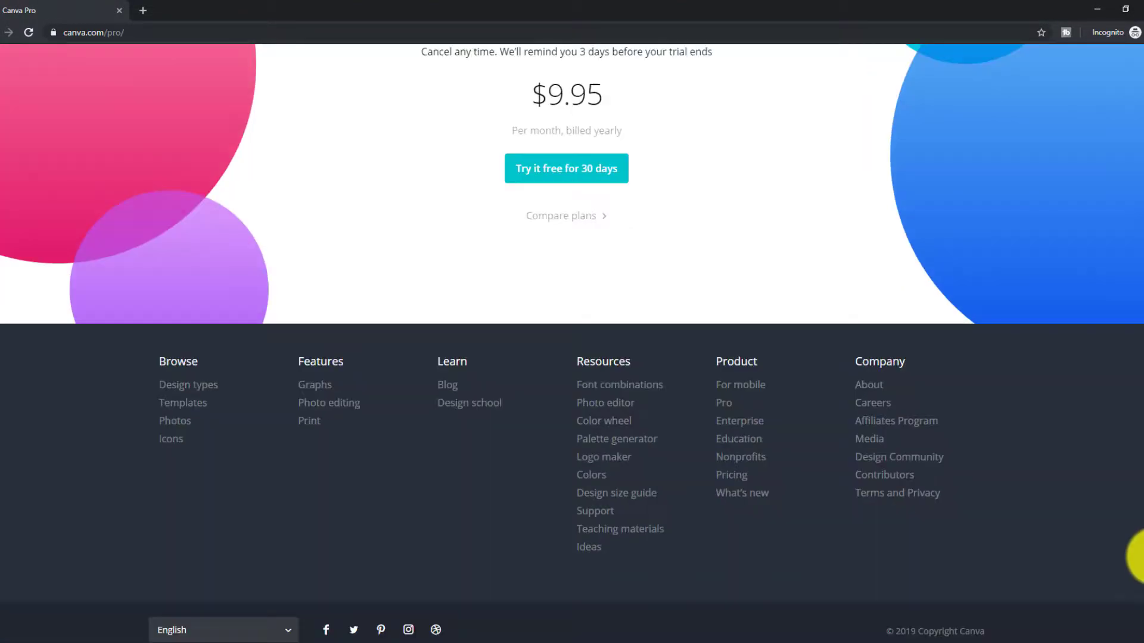
scroll(1140, 485, up, 2)
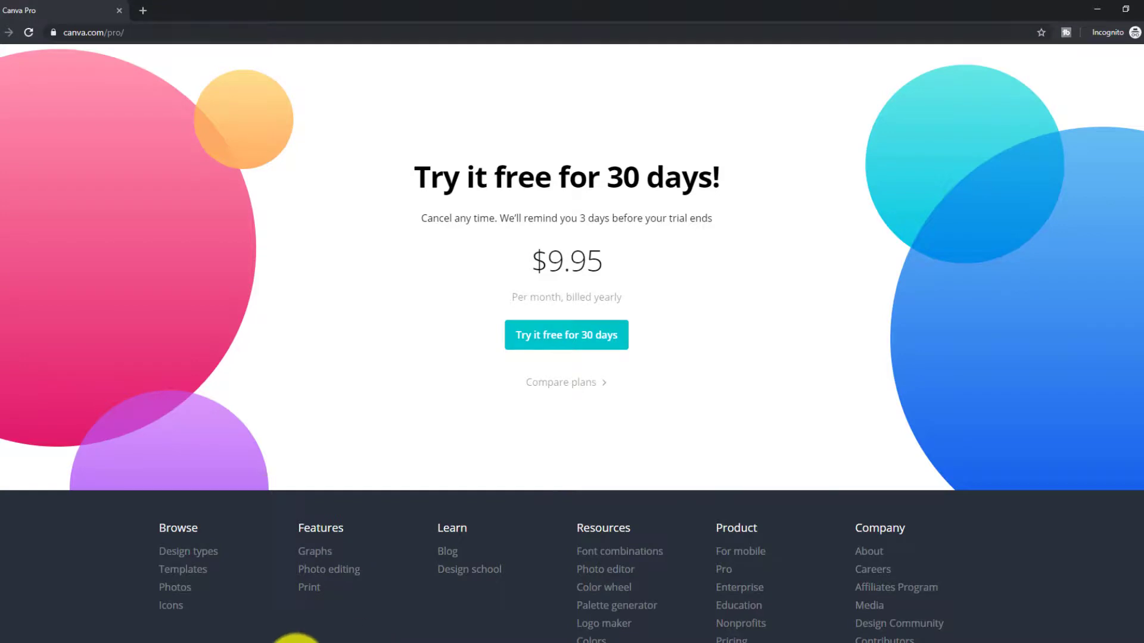
Return to the Create a design page and browse the available design types
mouse_move(296, 641)
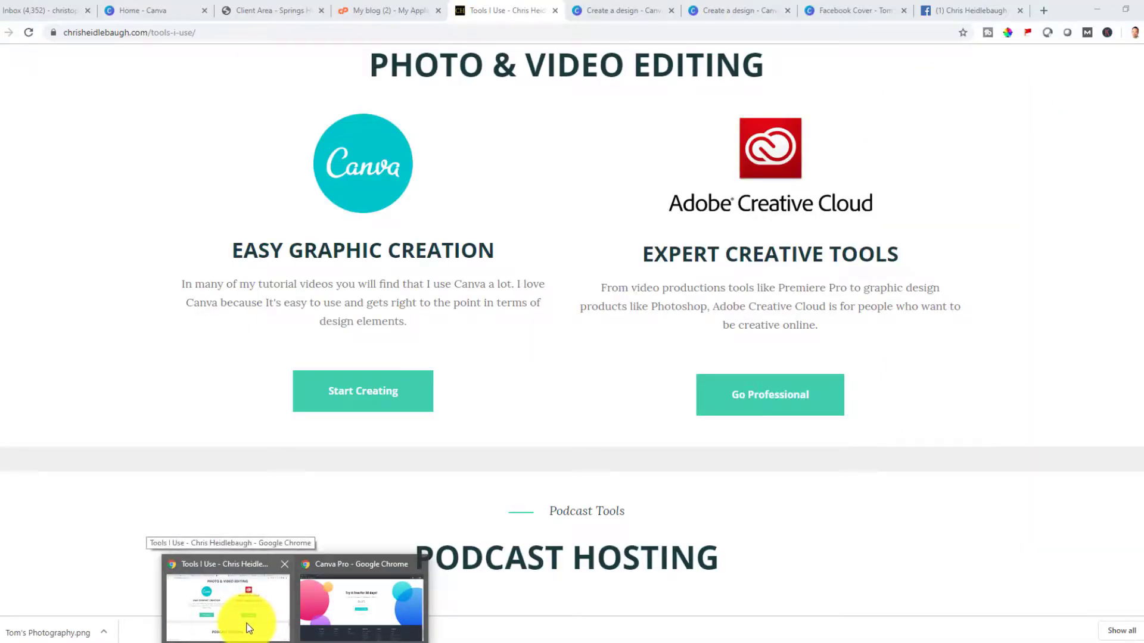
click(249, 626)
click(613, 9)
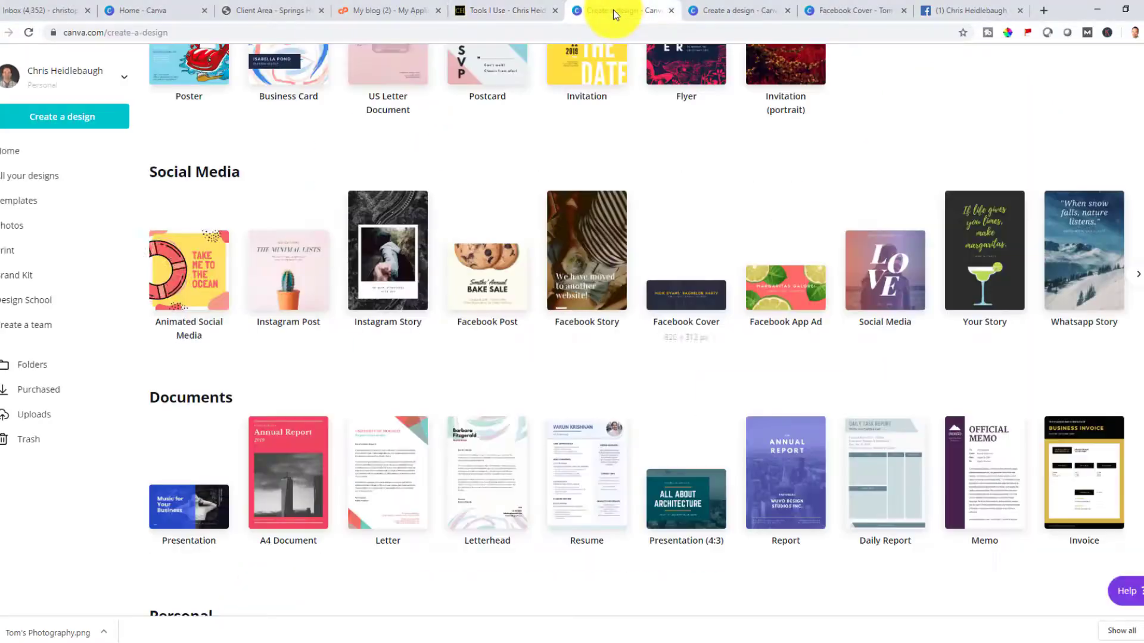
scroll(720, 74, up, 3)
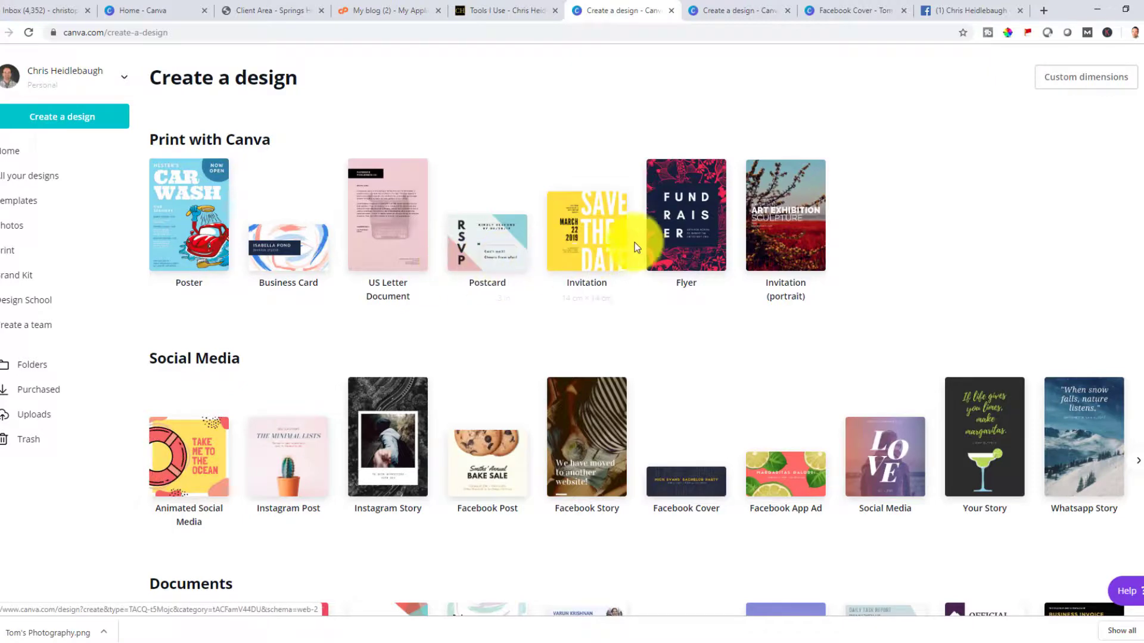
scroll(554, 356, down, 3)
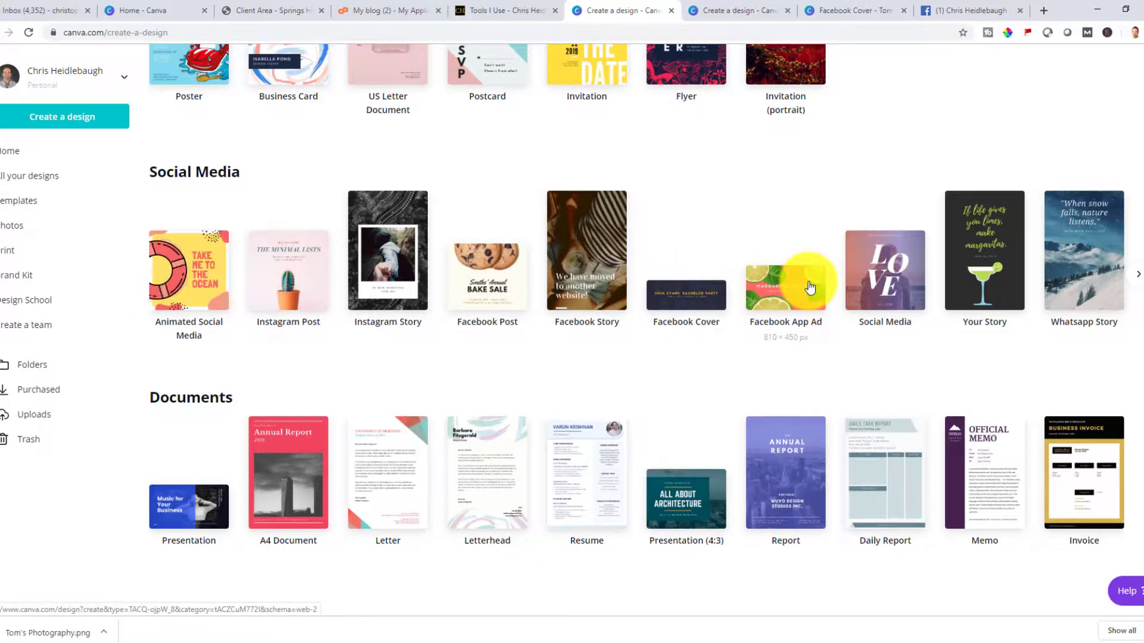
scroll(576, 338, down, 6)
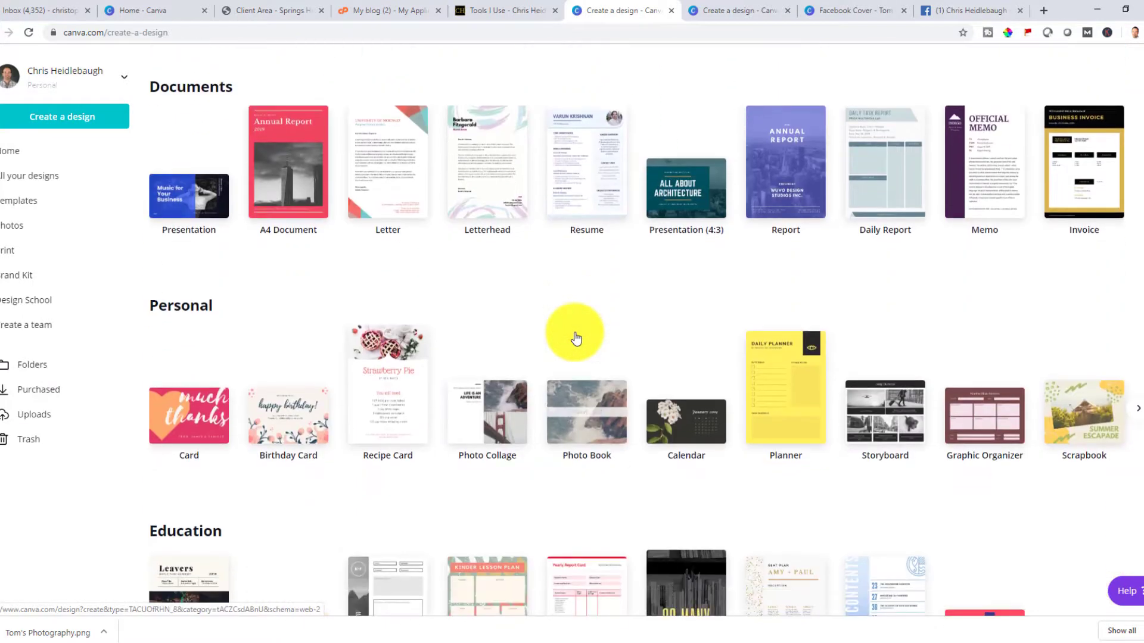
scroll(574, 335, down, 3)
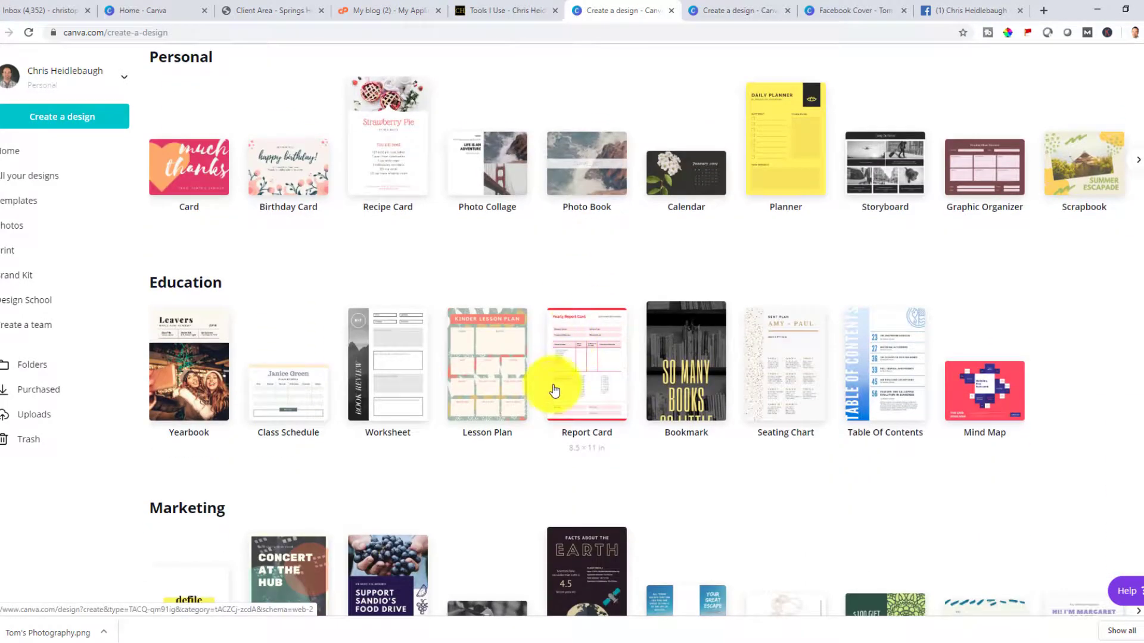
scroll(549, 388, down, 4)
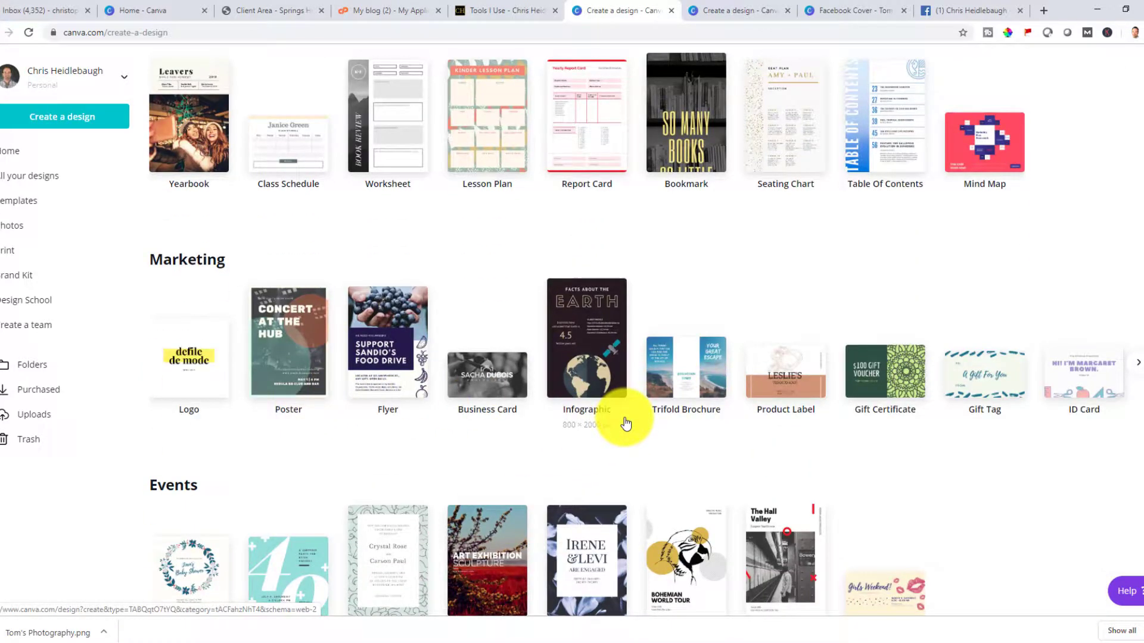
scroll(622, 420, up, 2)
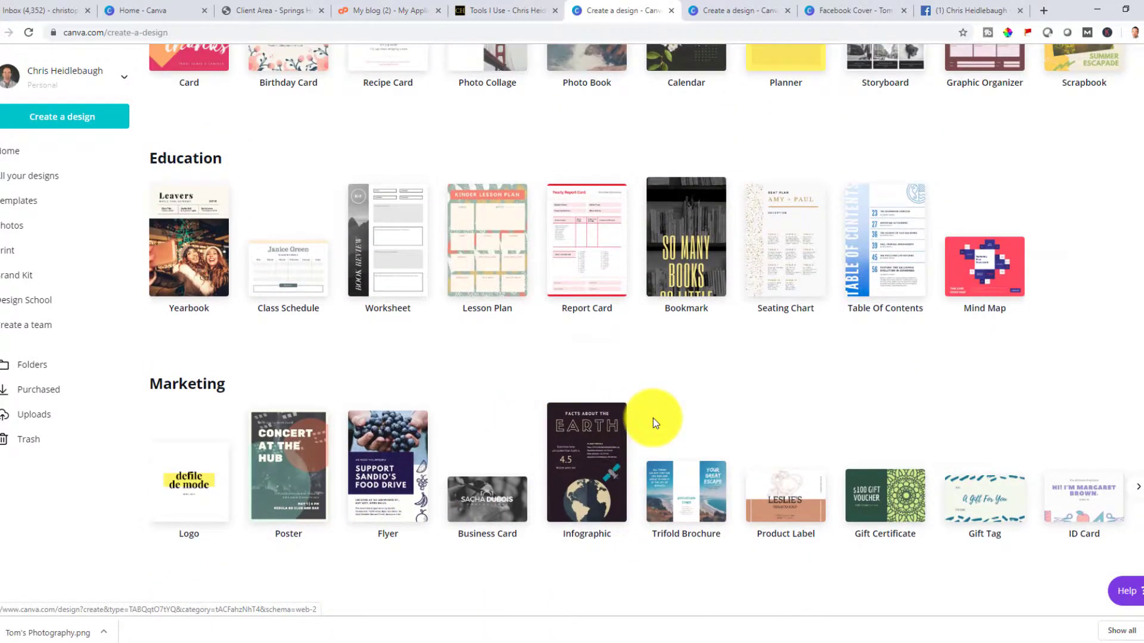
scroll(654, 423, up, 5)
scroll(654, 423, up, 5)
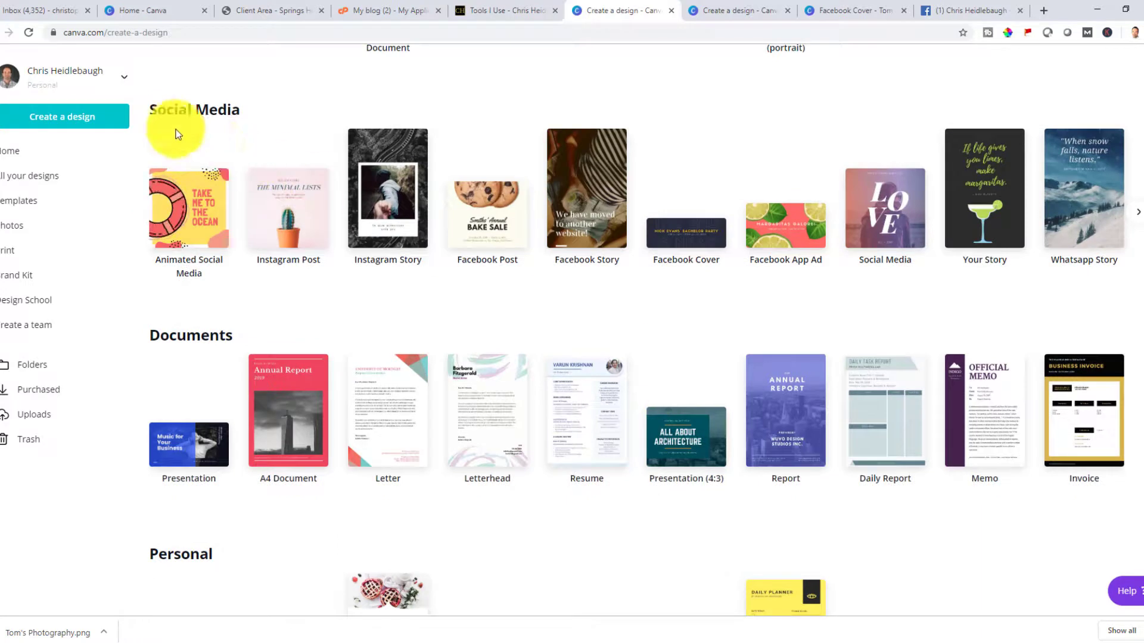
Create a new design with custom dimensions of 400 by 400 px
click(80, 125)
click(79, 123)
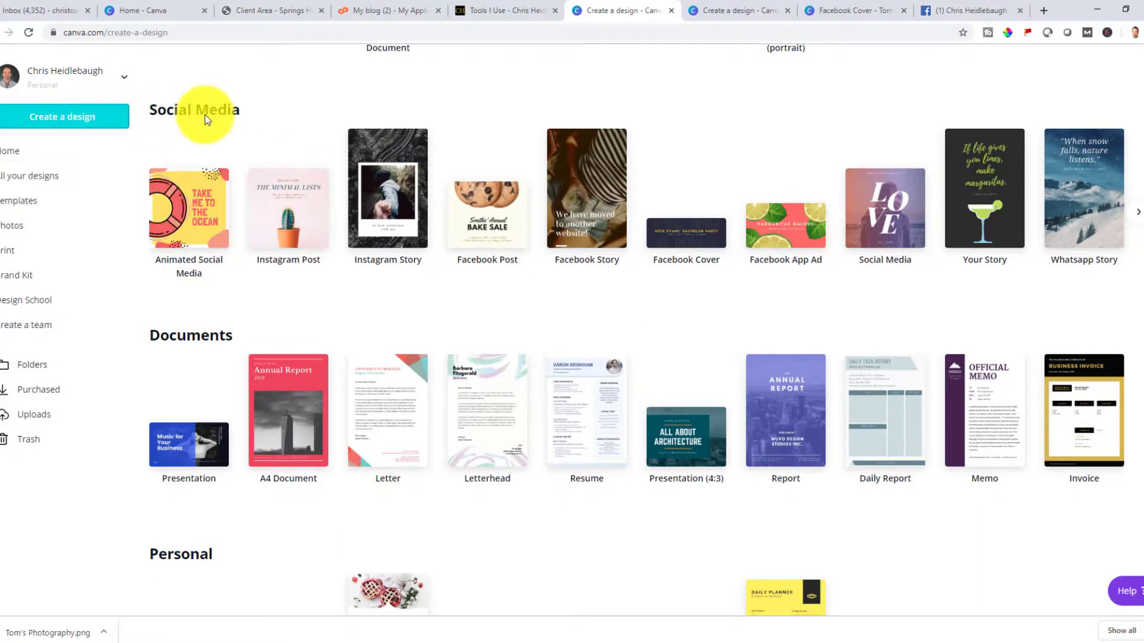
click(53, 119)
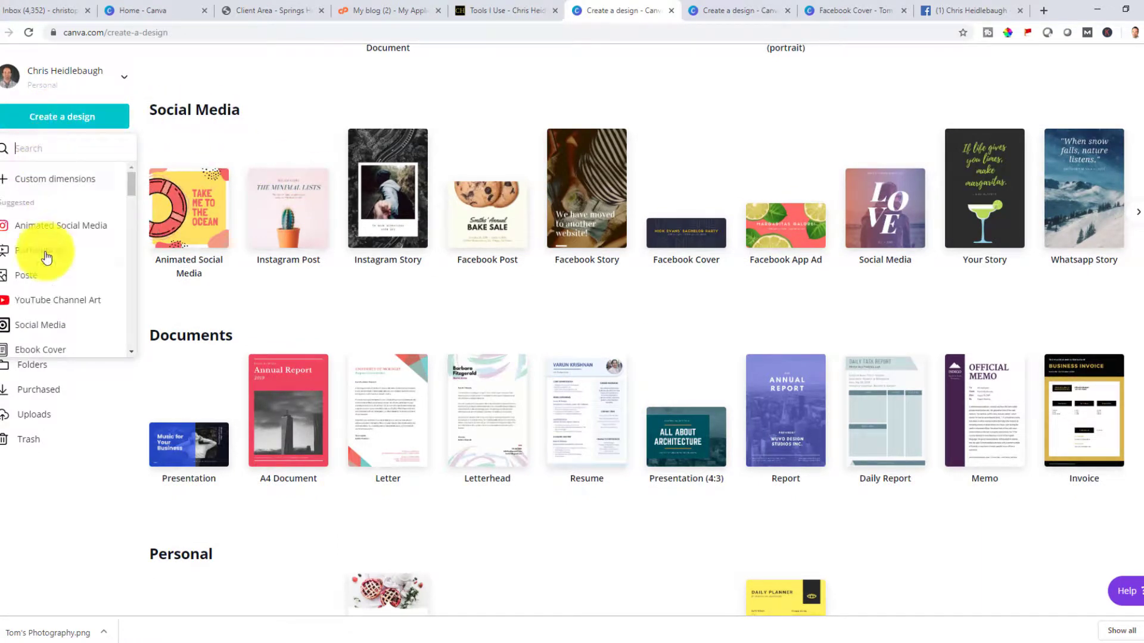
click(35, 179)
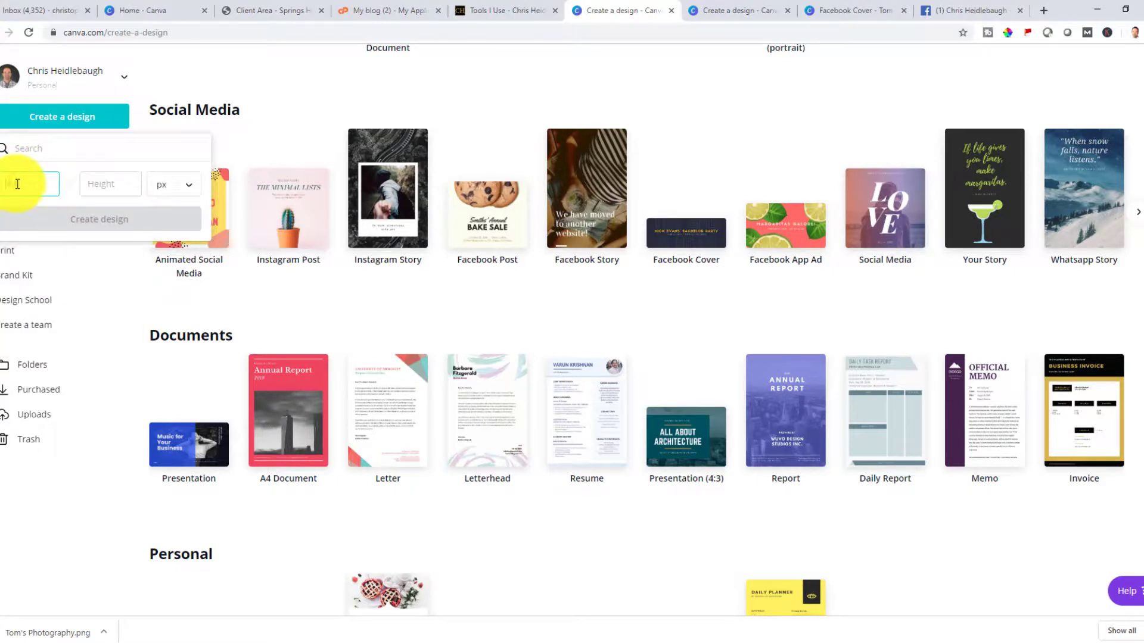
text(400)
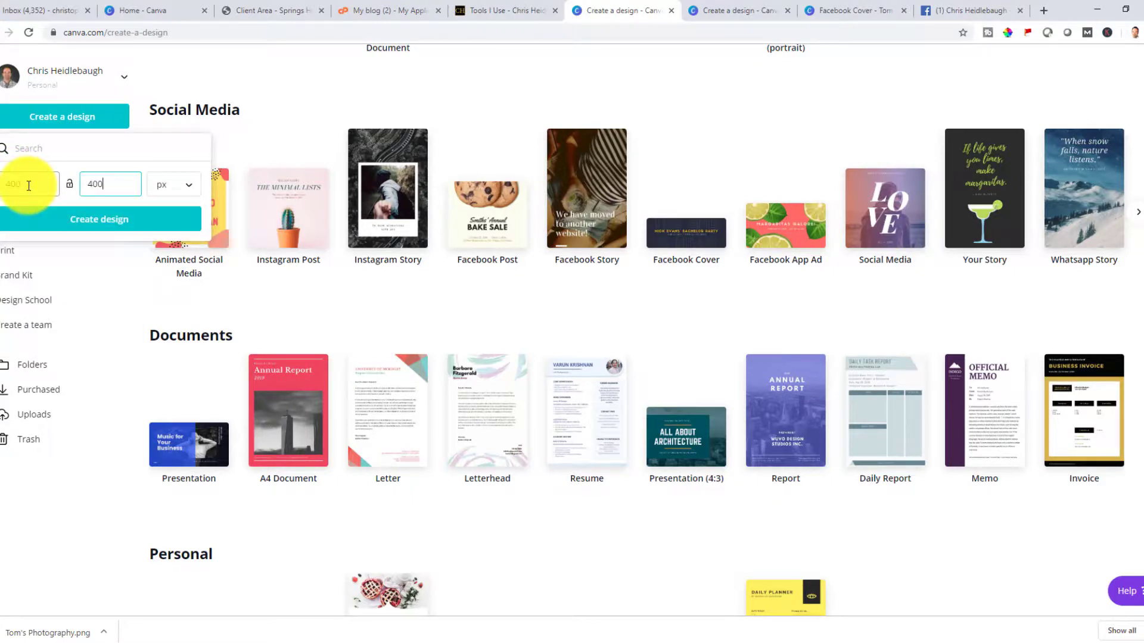
key(Return)
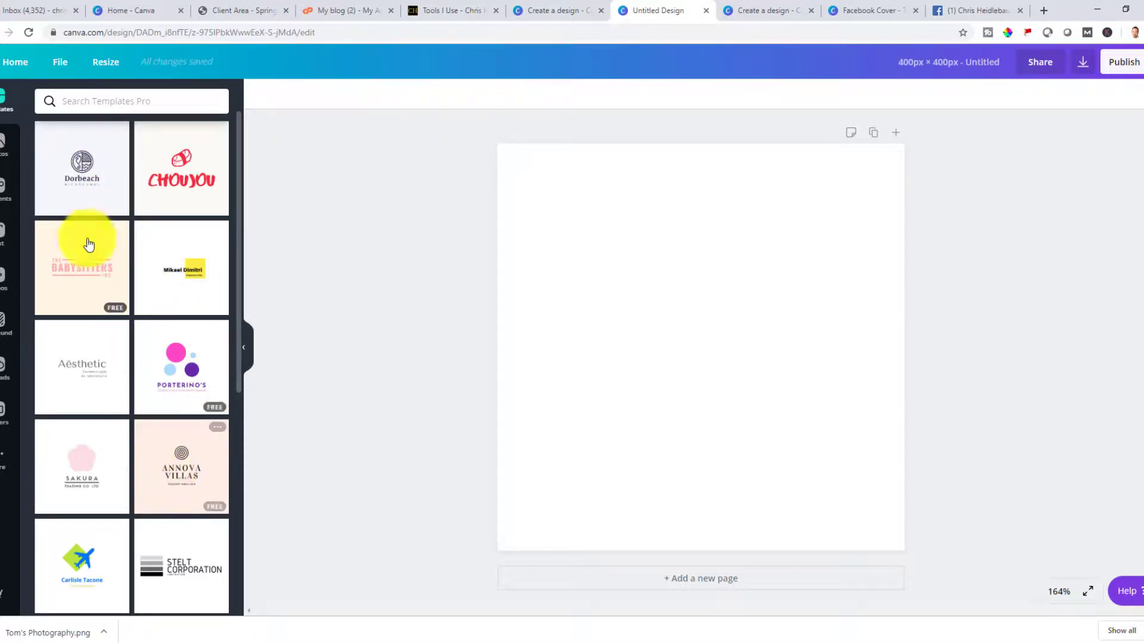
Apply the Dorbeach logo template, then clear its background and delete the logo group
click(80, 179)
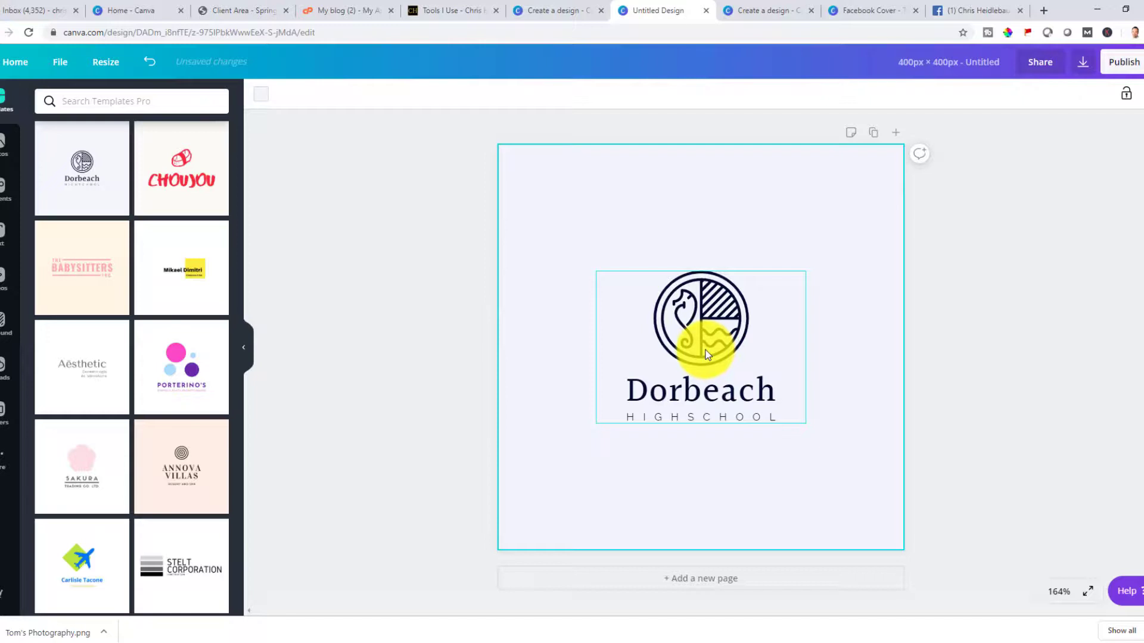
click(1142, 95)
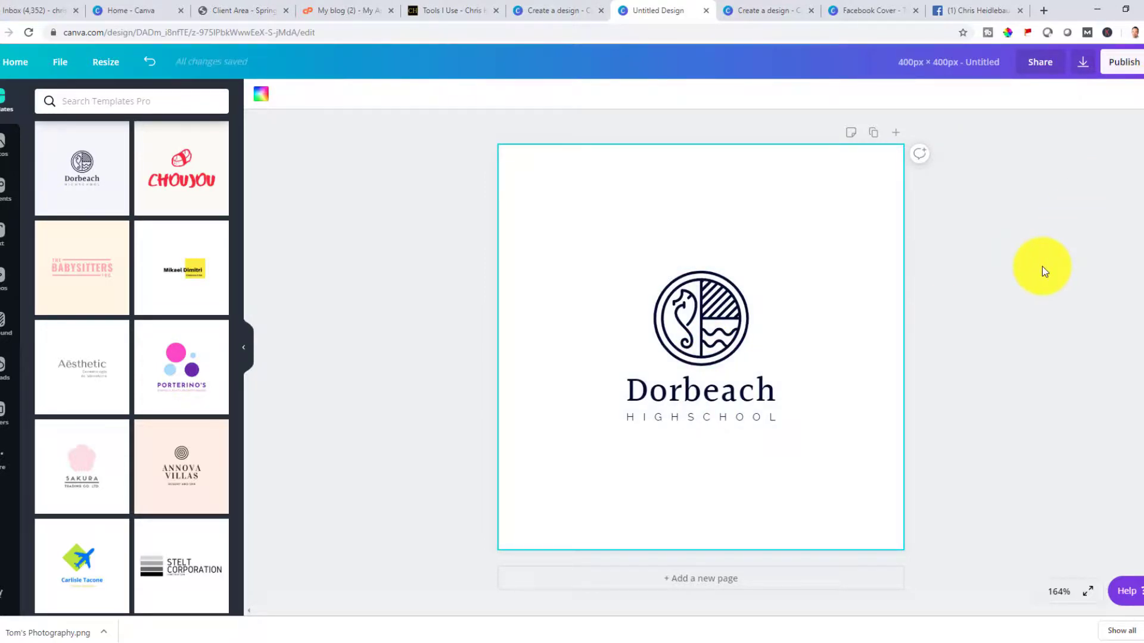
click(695, 358)
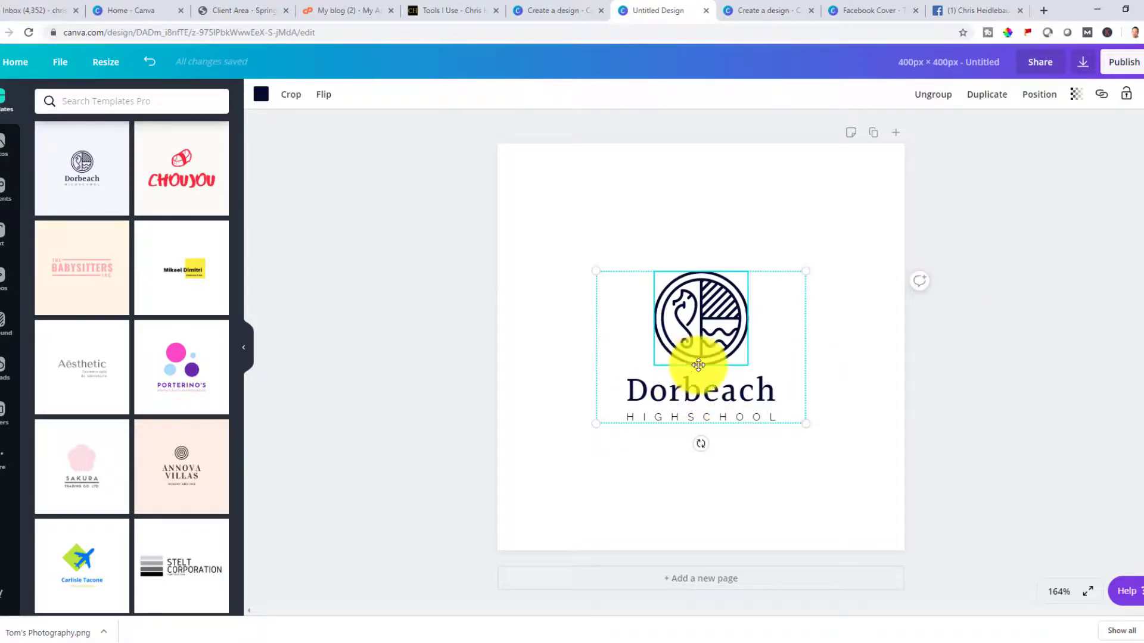
click(1127, 94)
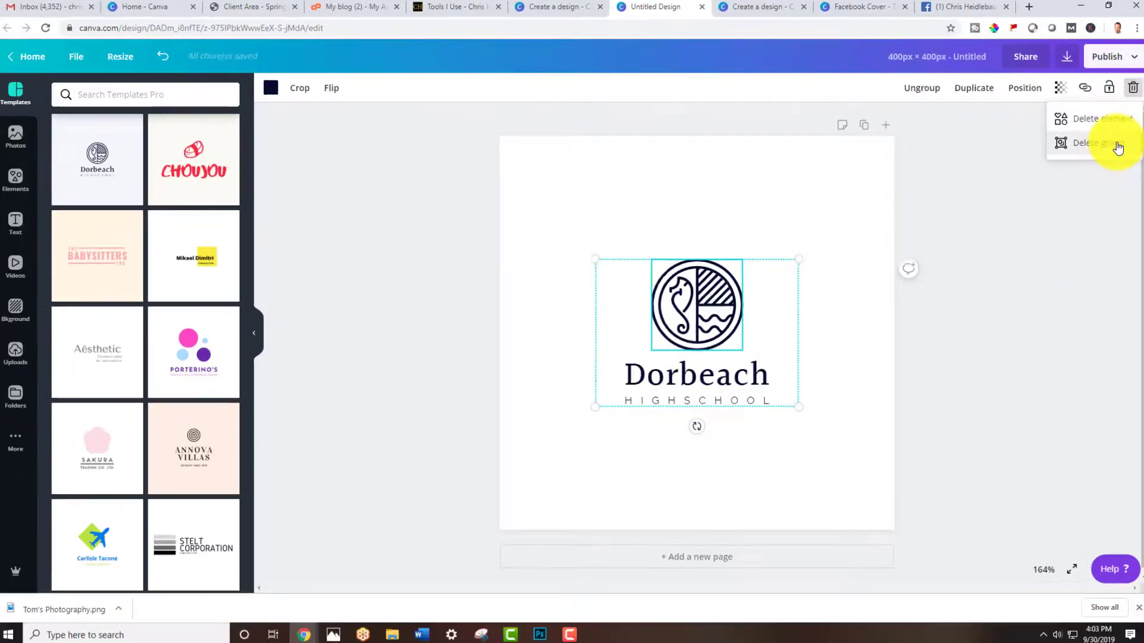
click(1132, 150)
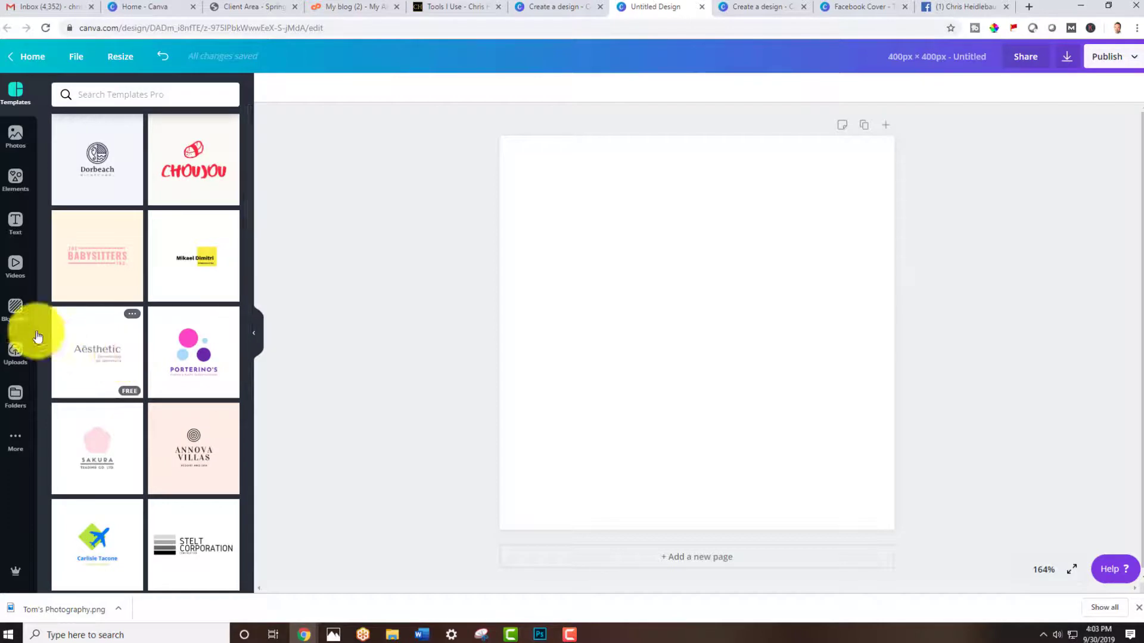
Open the uploads panel and browse through the uploaded images
click(14, 356)
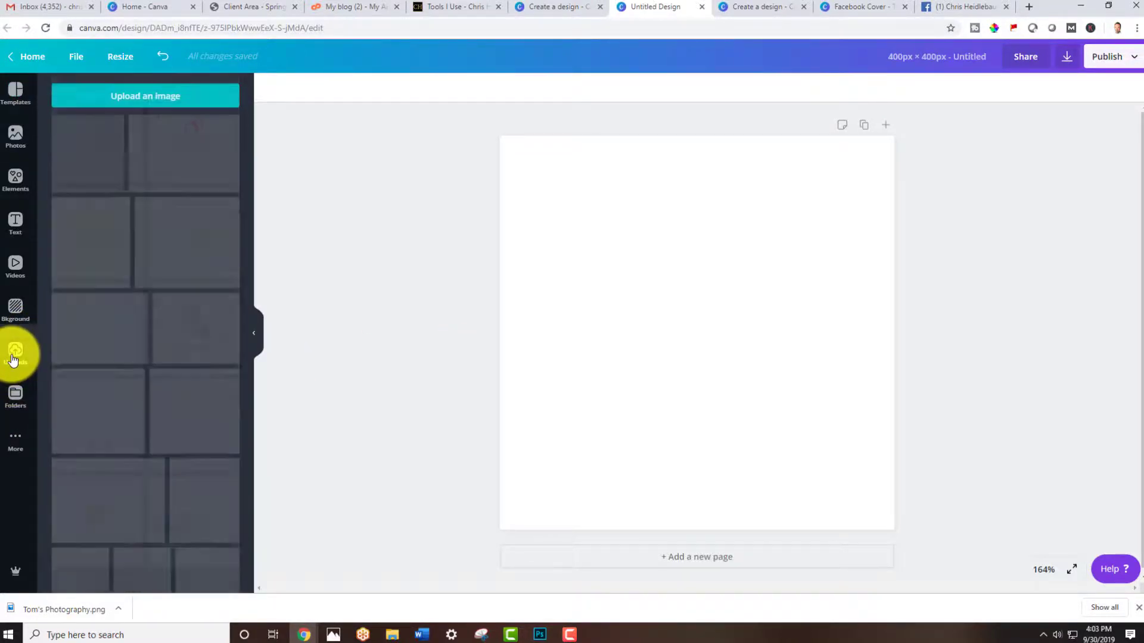
scroll(154, 325, down, 4)
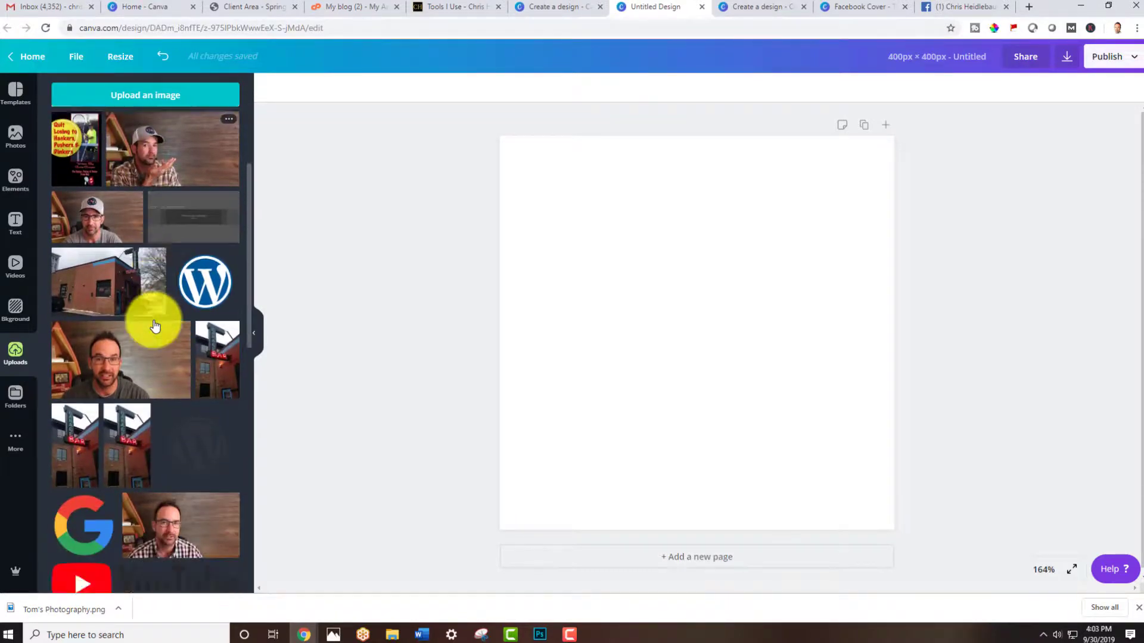
scroll(155, 325, down, 15)
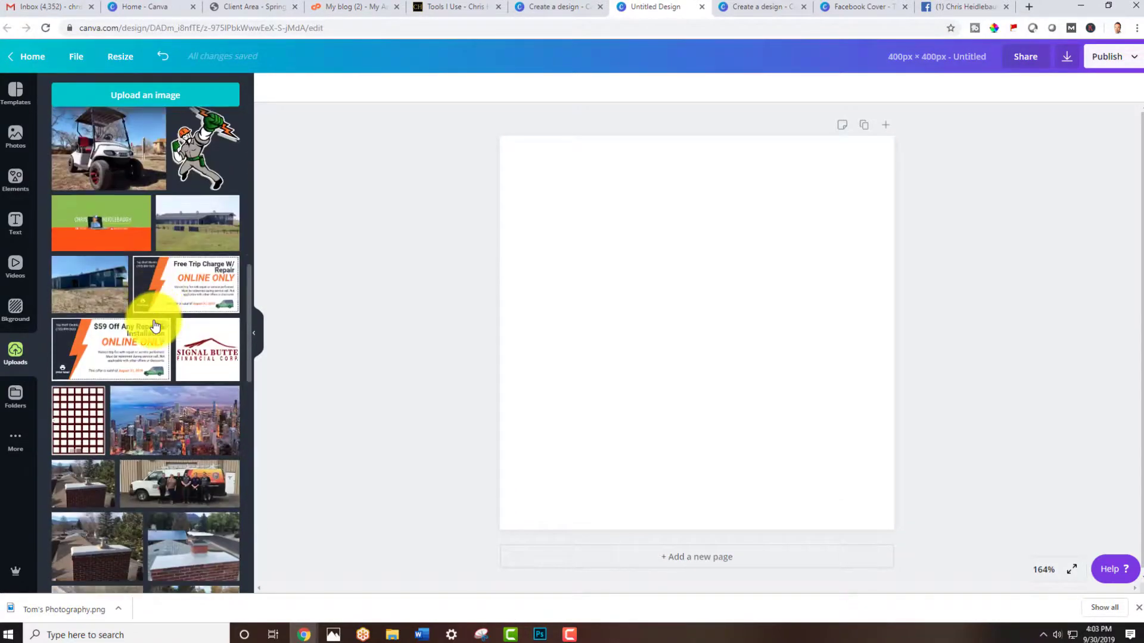
scroll(154, 324, down, 15)
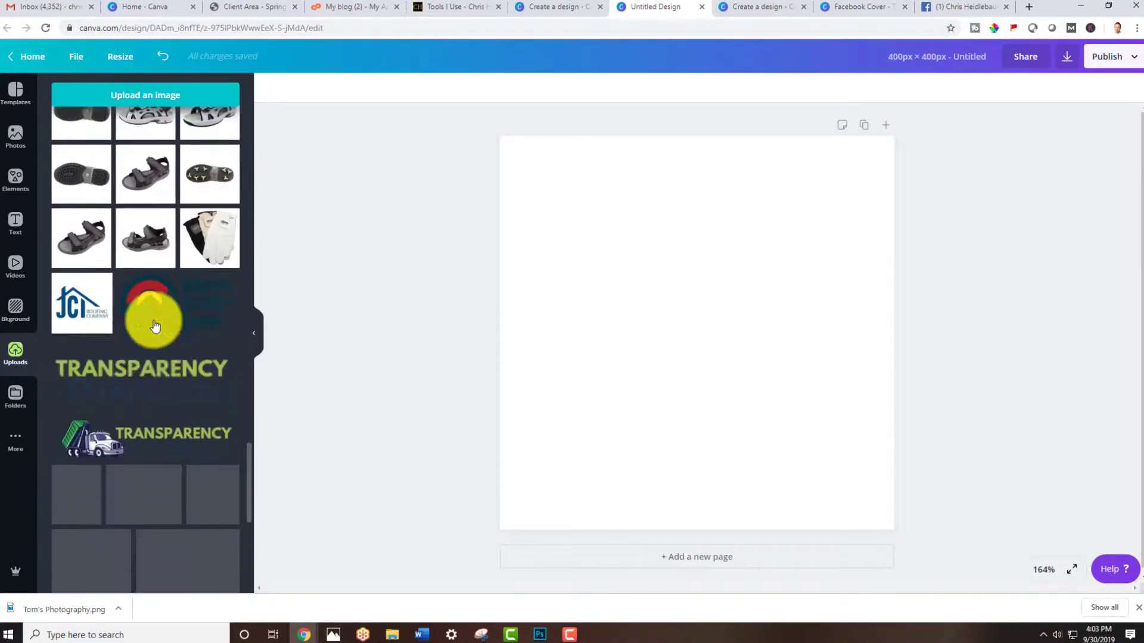
Add the square headshot photo from the uploads to the canvas, then resize and position it to cover most of the page
scroll(154, 325, down, 10)
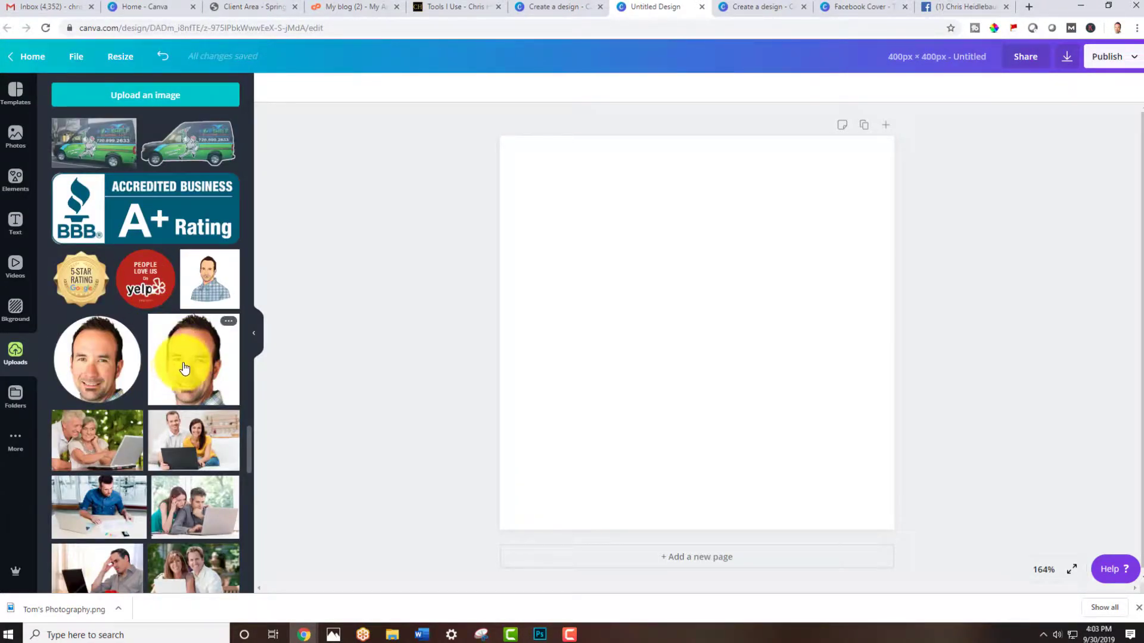
drag(184, 369, 583, 287)
drag(667, 365, 633, 304)
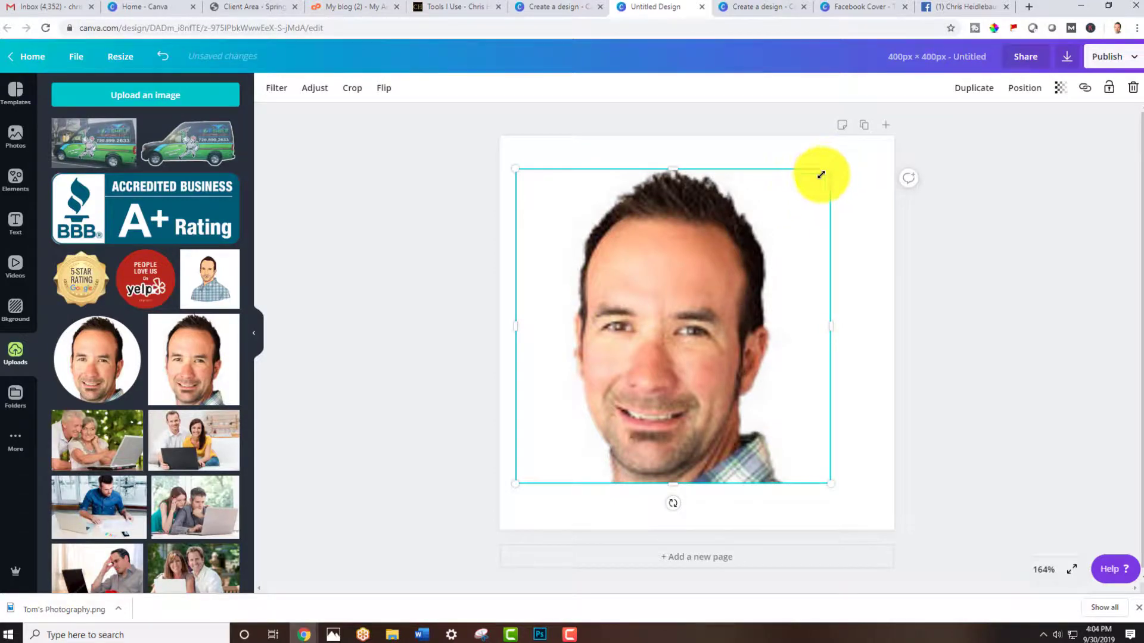
drag(821, 174, 774, 209)
drag(709, 280, 758, 267)
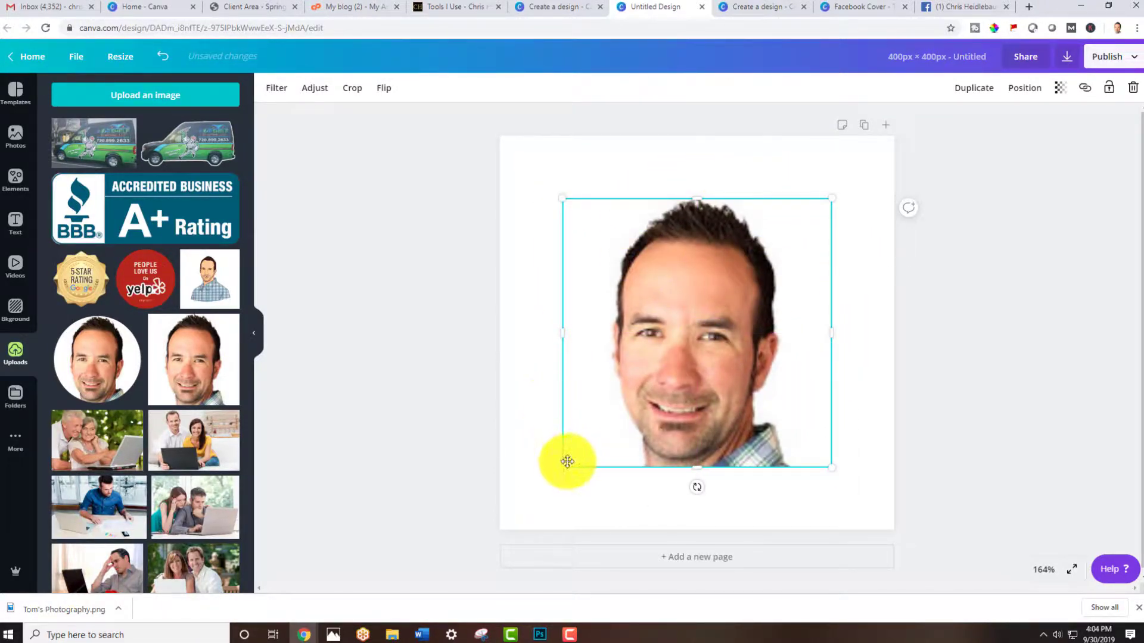
drag(559, 467, 539, 490)
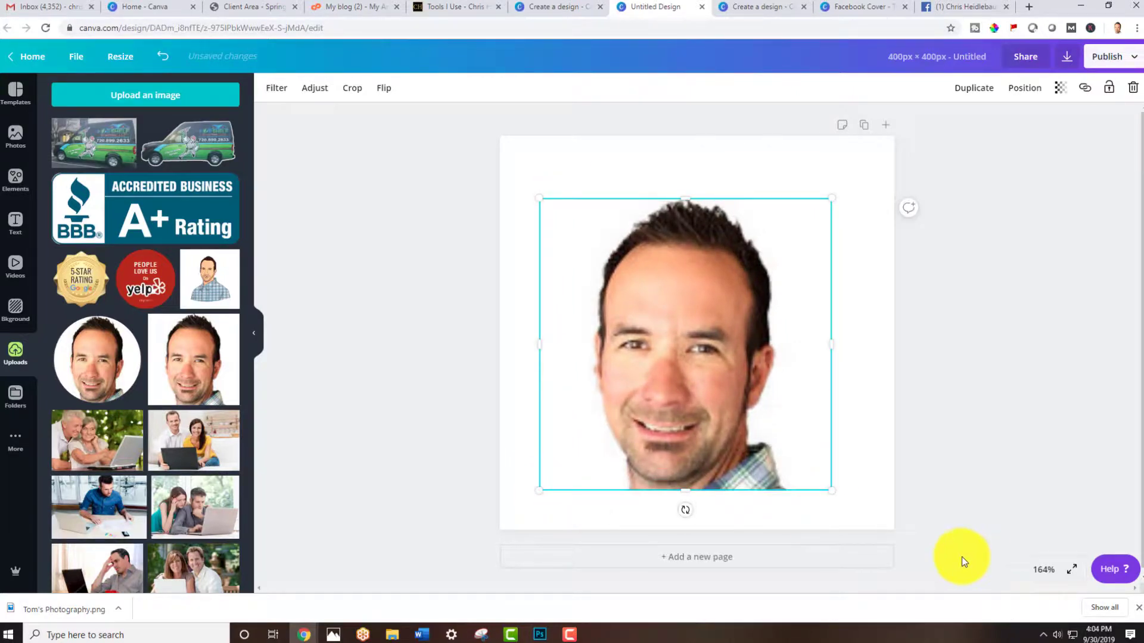
Compare the design with the Facebook page's current profile picture and the cover design tab, then return to it
click(1045, 573)
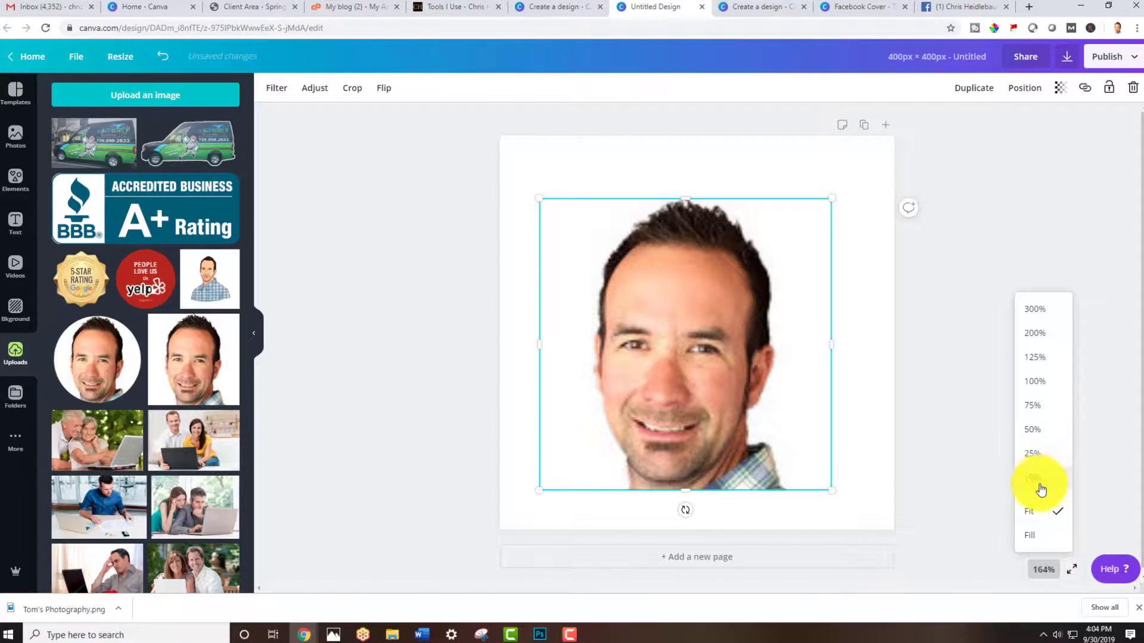
click(1047, 388)
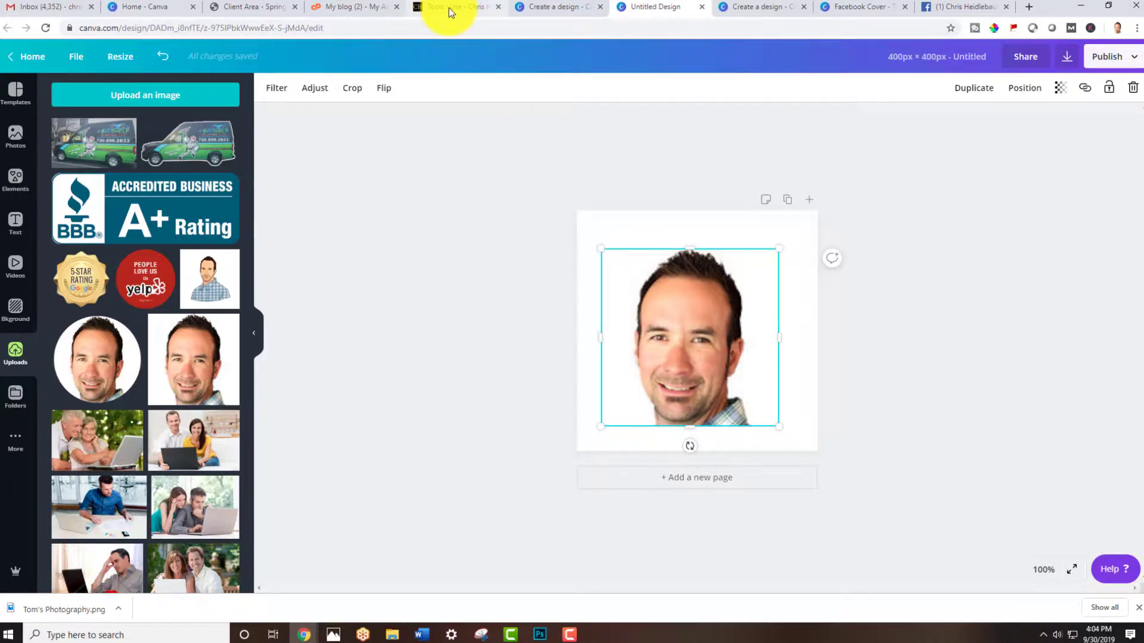
click(933, 11)
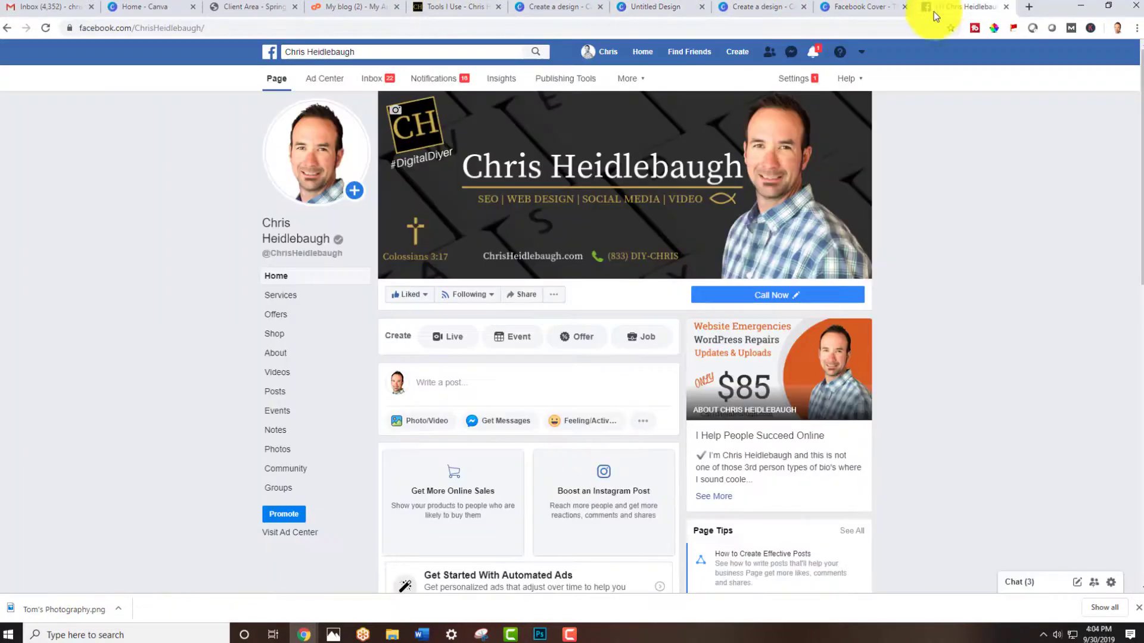
mouse_move(283, 173)
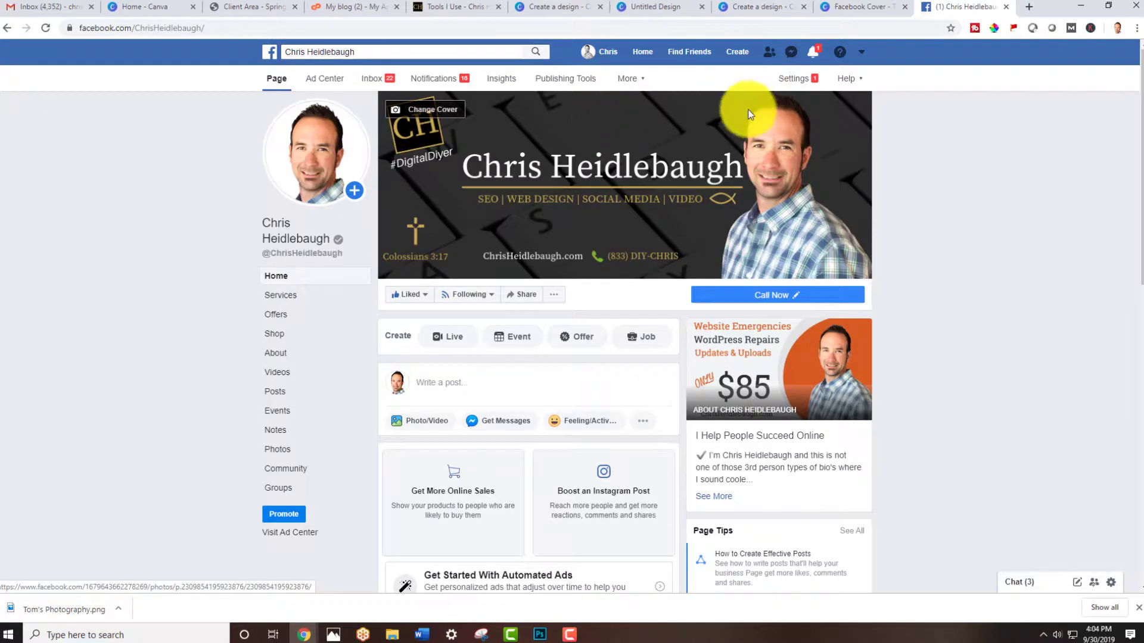
click(852, 7)
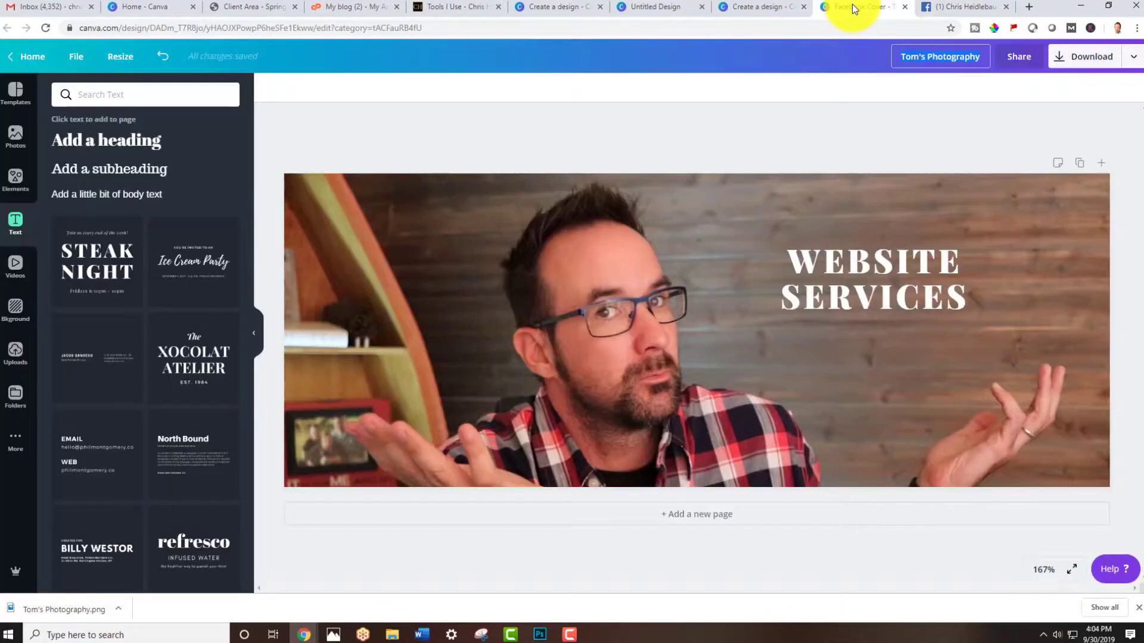
click(768, 7)
click(663, 6)
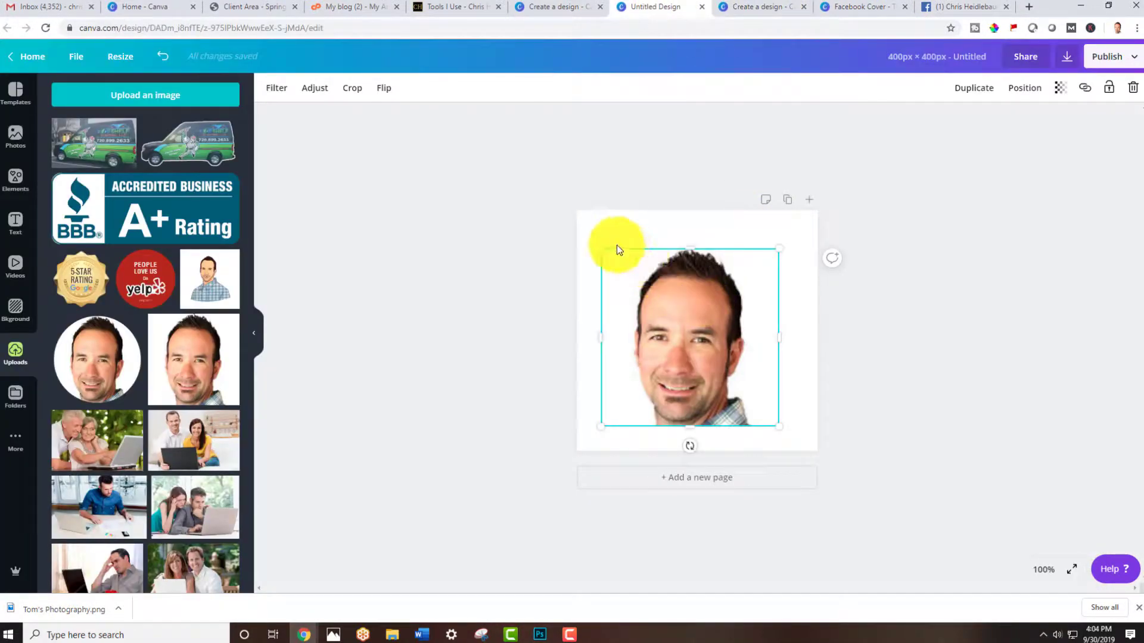
Enlarge and reposition the headshot so it fills the 400 × 400 canvas, then deselect it
drag(602, 247, 586, 235)
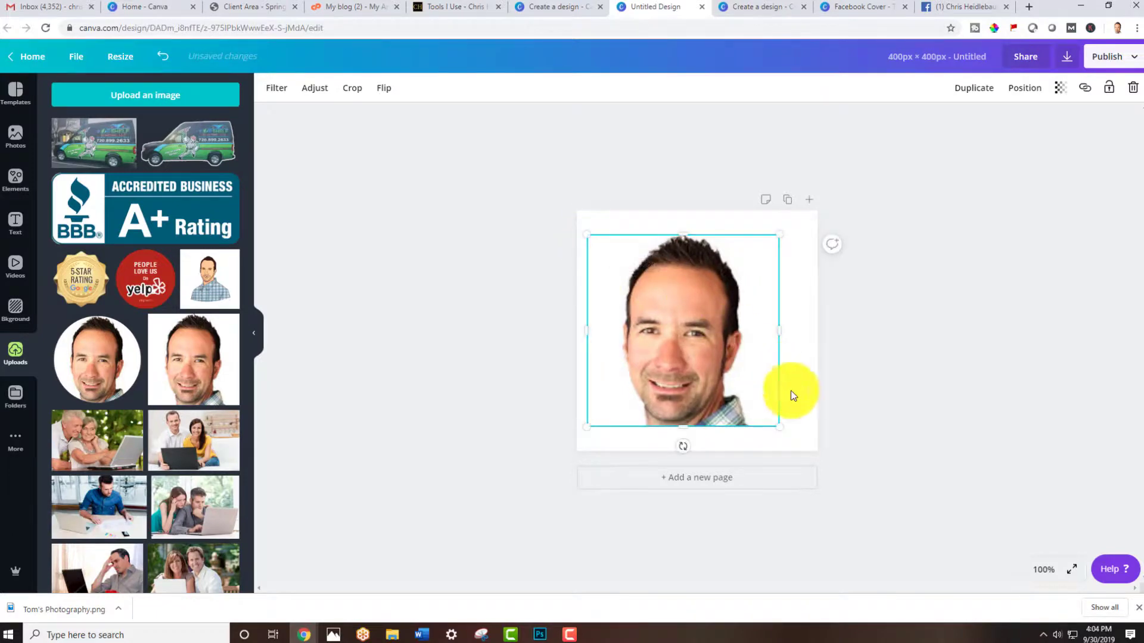
drag(779, 426, 798, 437)
click(886, 401)
drag(678, 352, 728, 332)
click(836, 352)
click(728, 335)
click(880, 334)
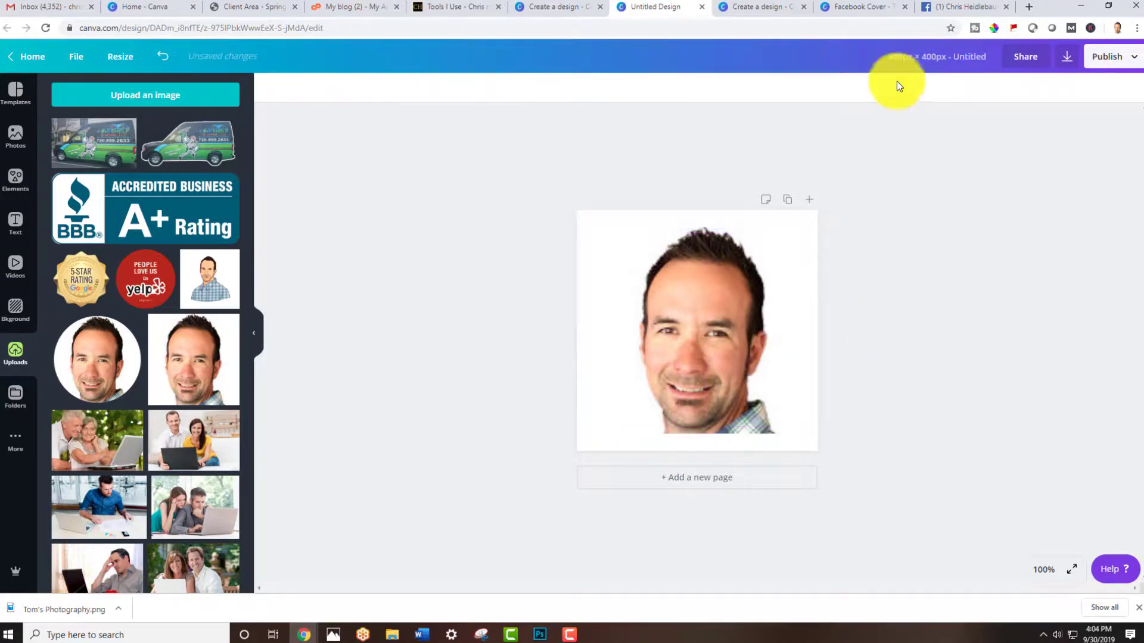
Title the design with the owner's first name followed by "profile image"
text(chris)
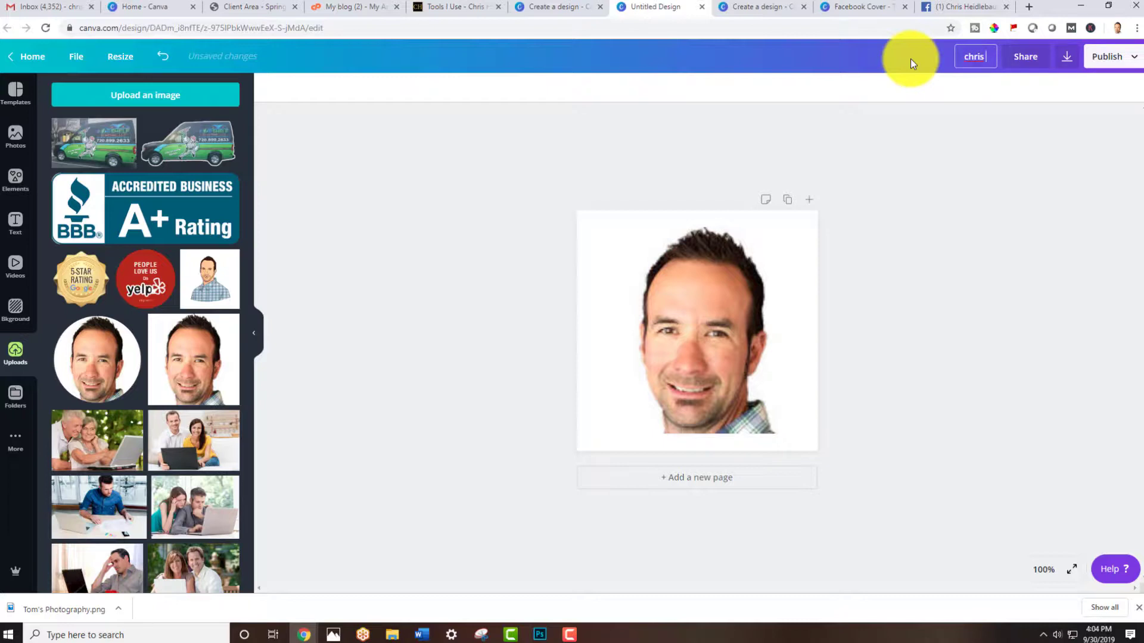
text( profile image)
key(Return)
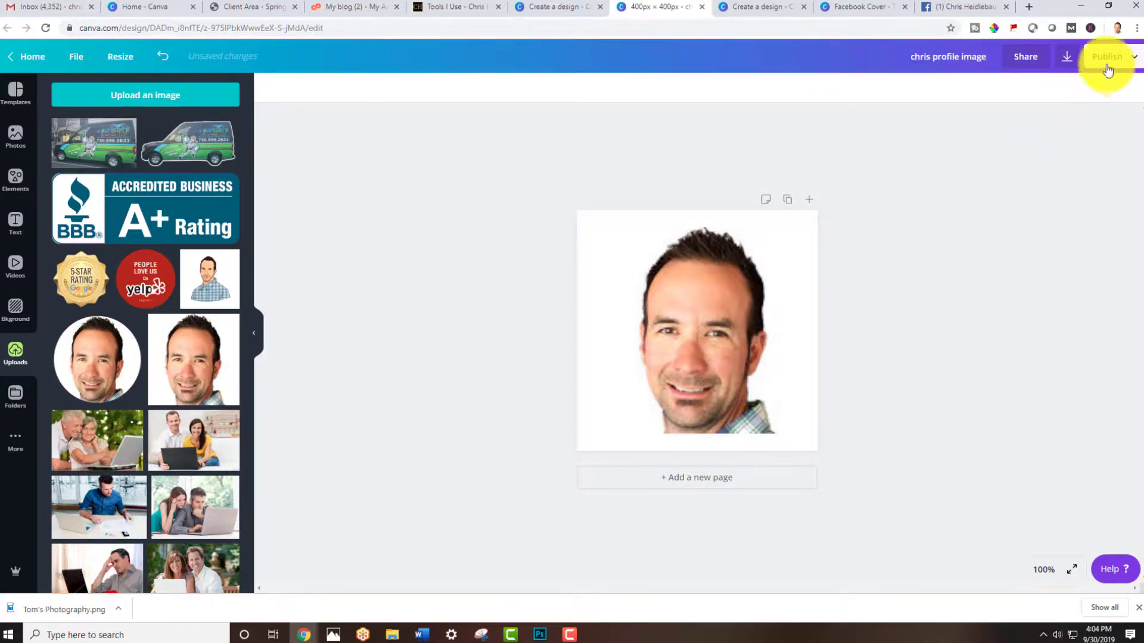
Publish the design as a download in PNG format
click(1106, 69)
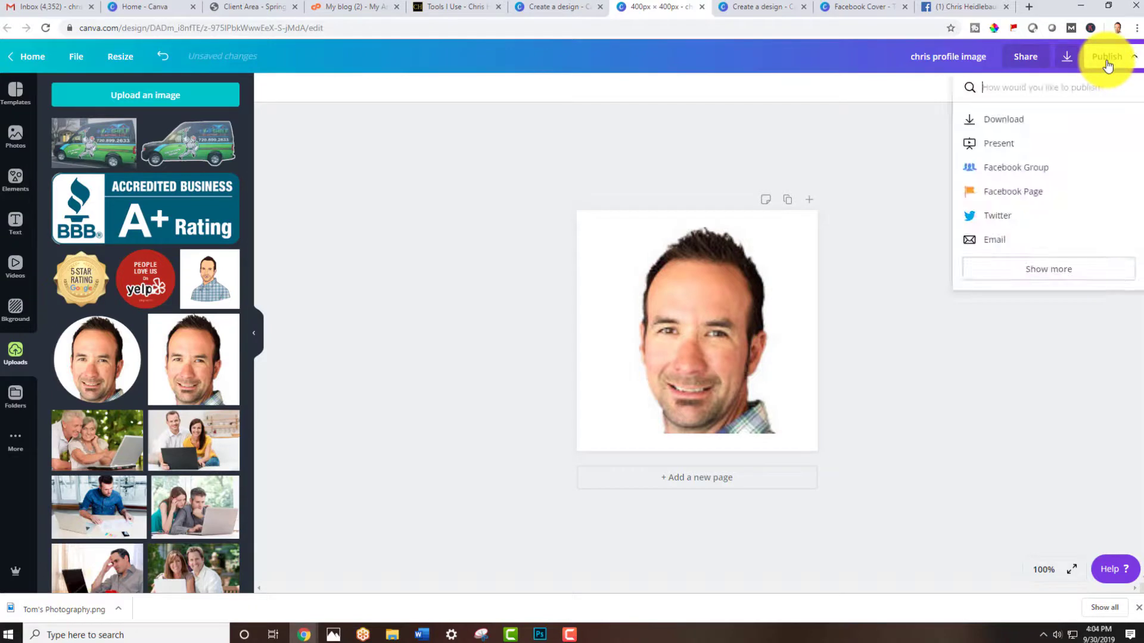
click(1000, 122)
click(990, 147)
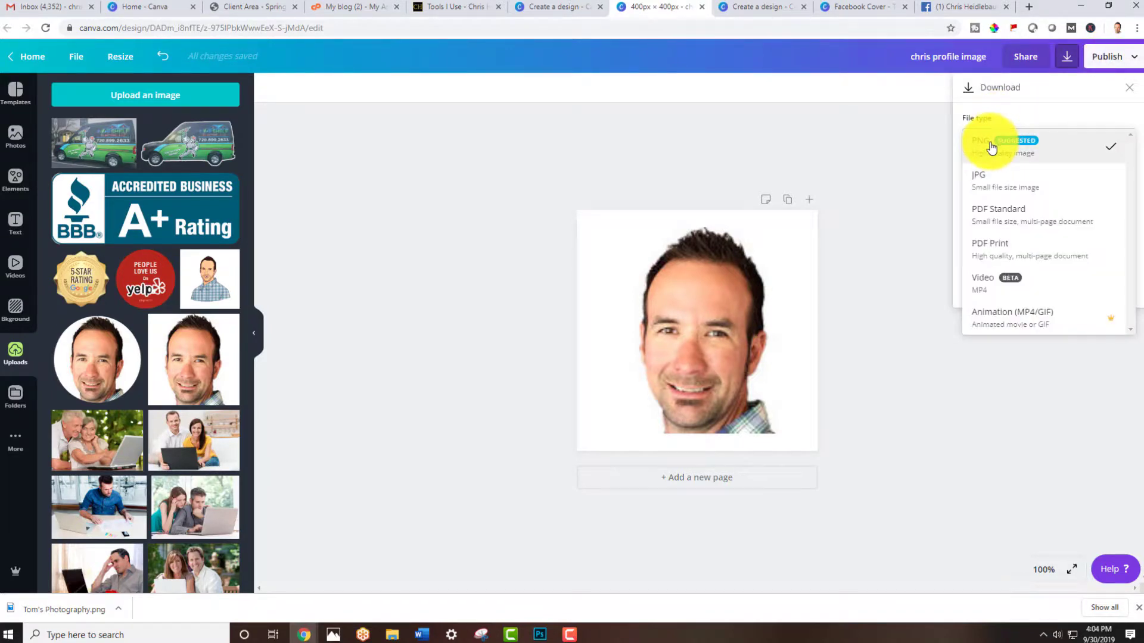
click(1017, 154)
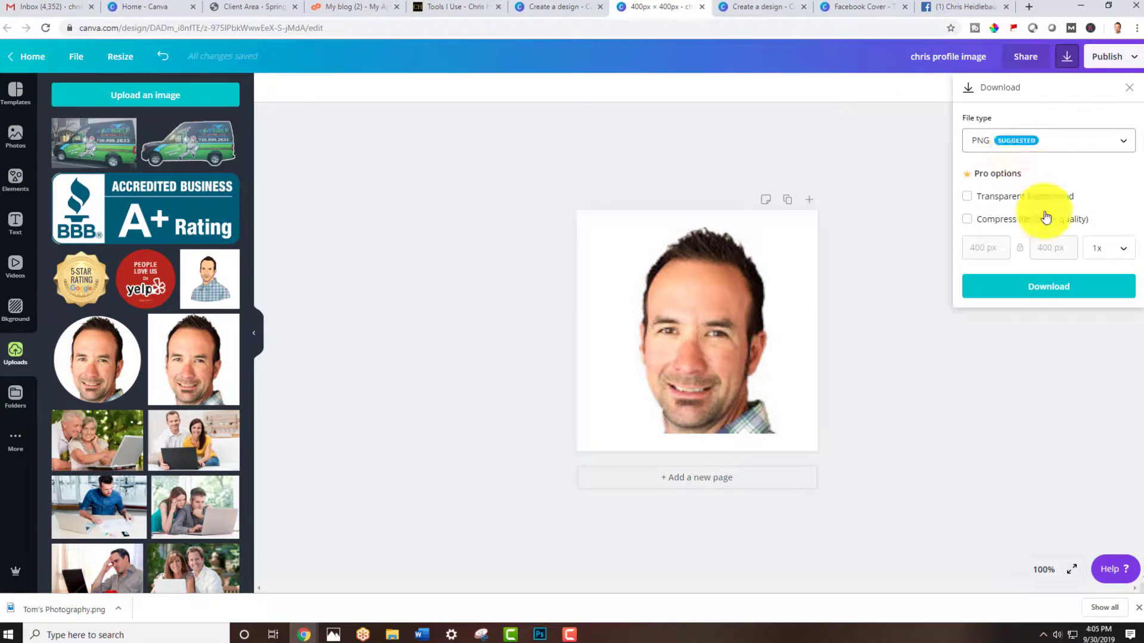
click(1039, 295)
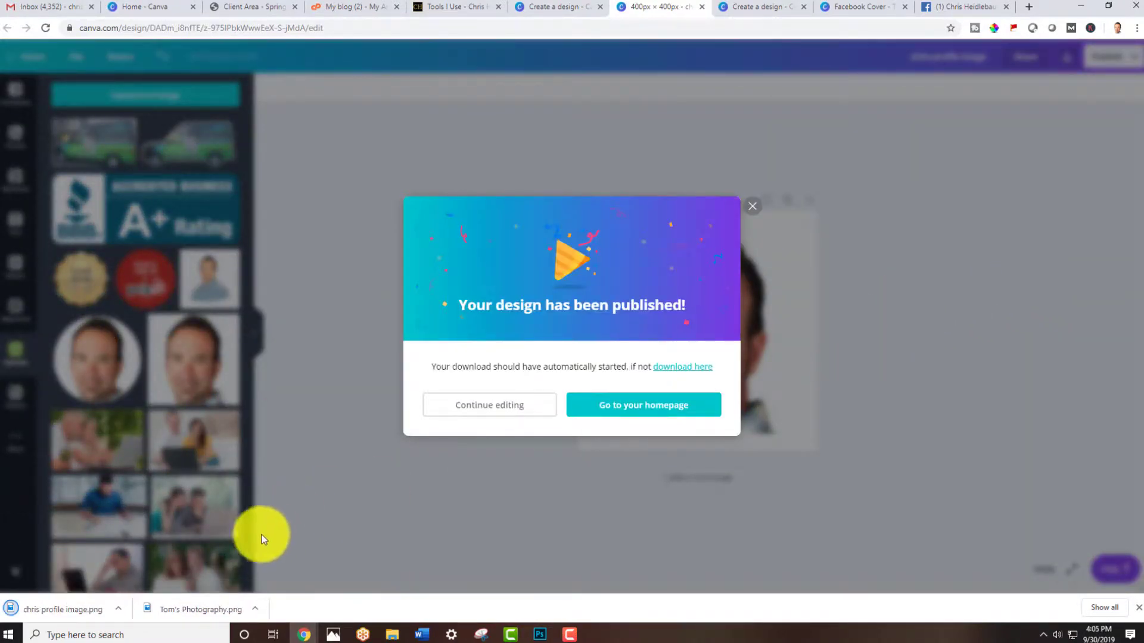
Switch to the Facebook page and upload the downloaded profile image PNG as the new profile picture
click(947, 7)
mouse_move(330, 167)
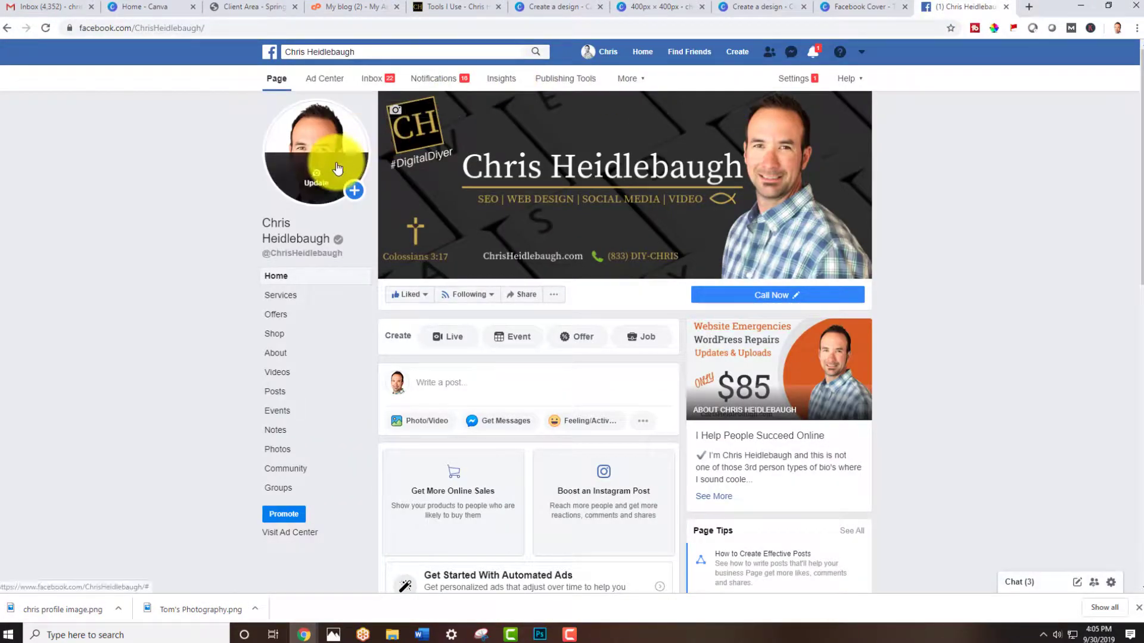
click(318, 185)
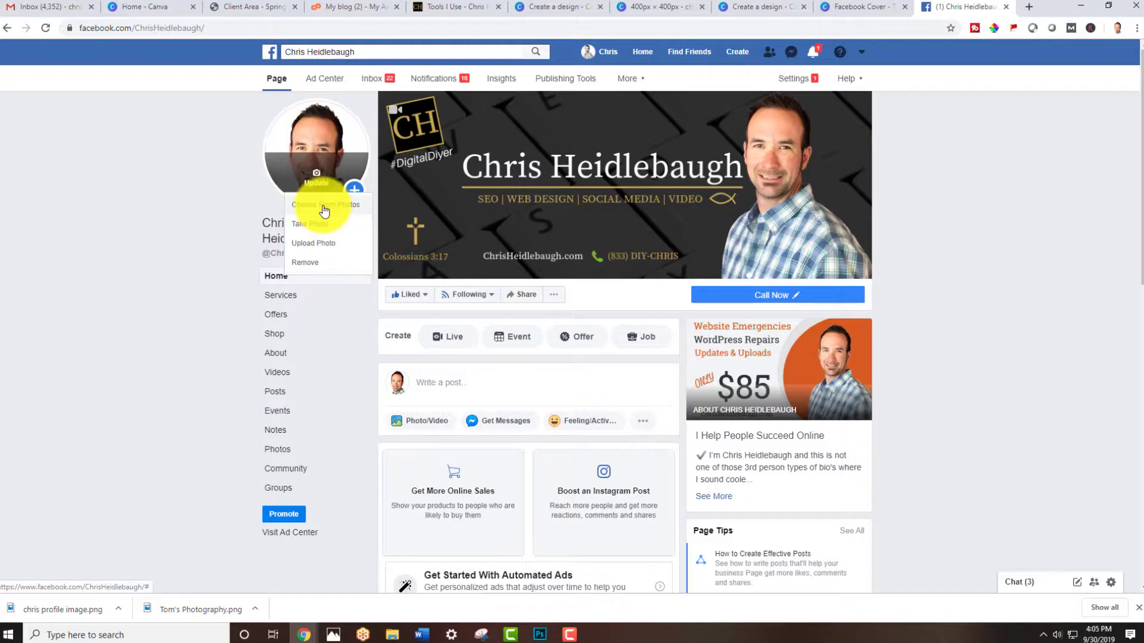
click(324, 244)
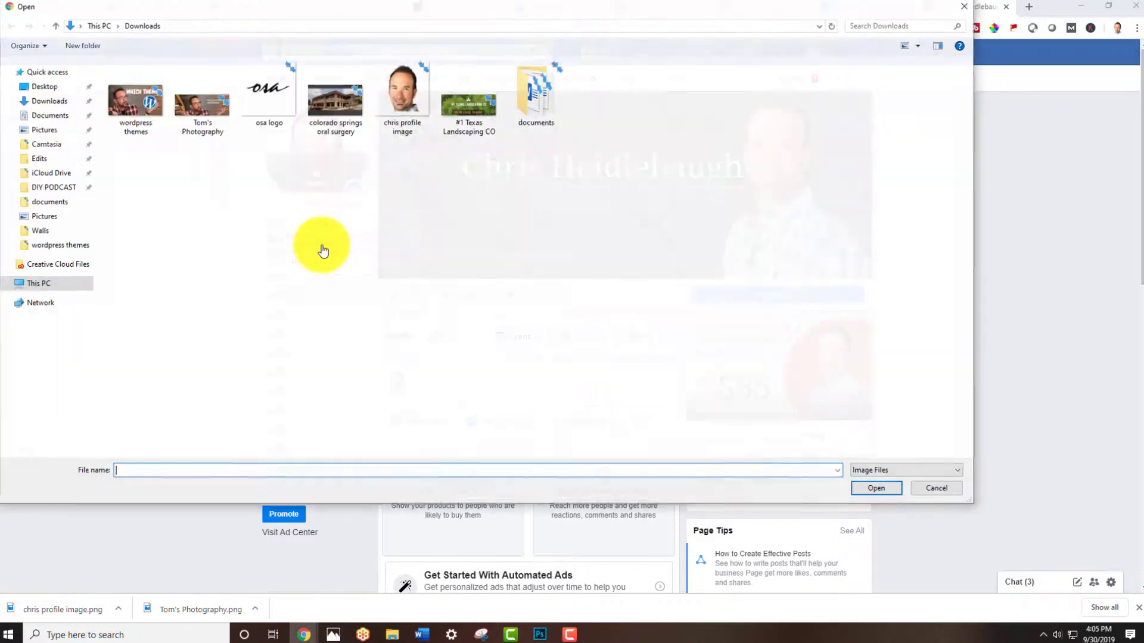
click(402, 102)
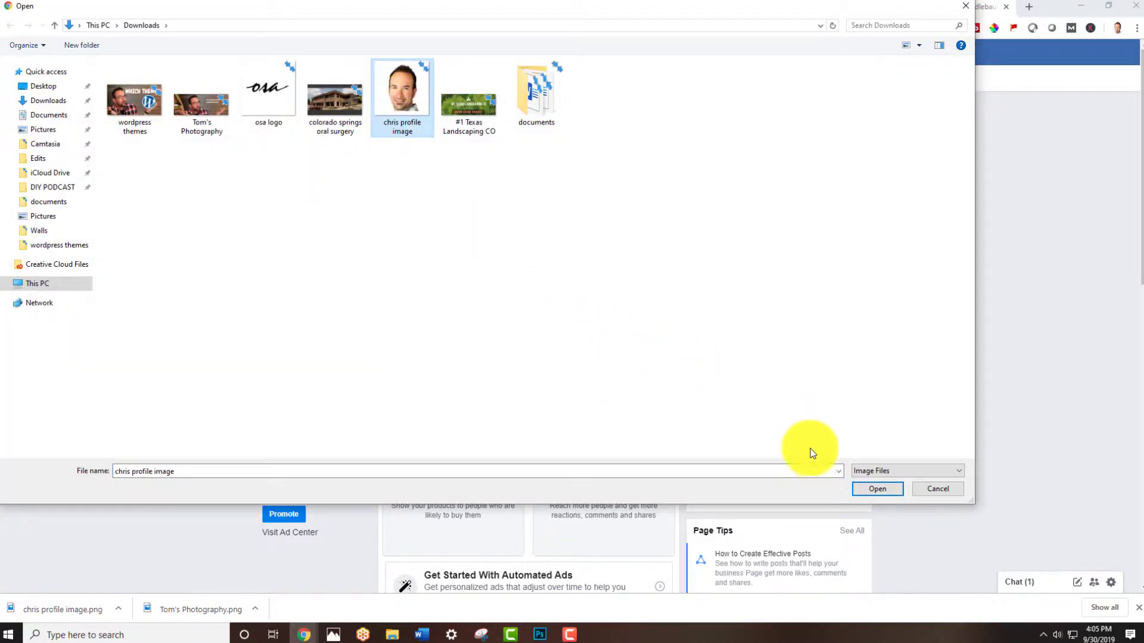
click(877, 490)
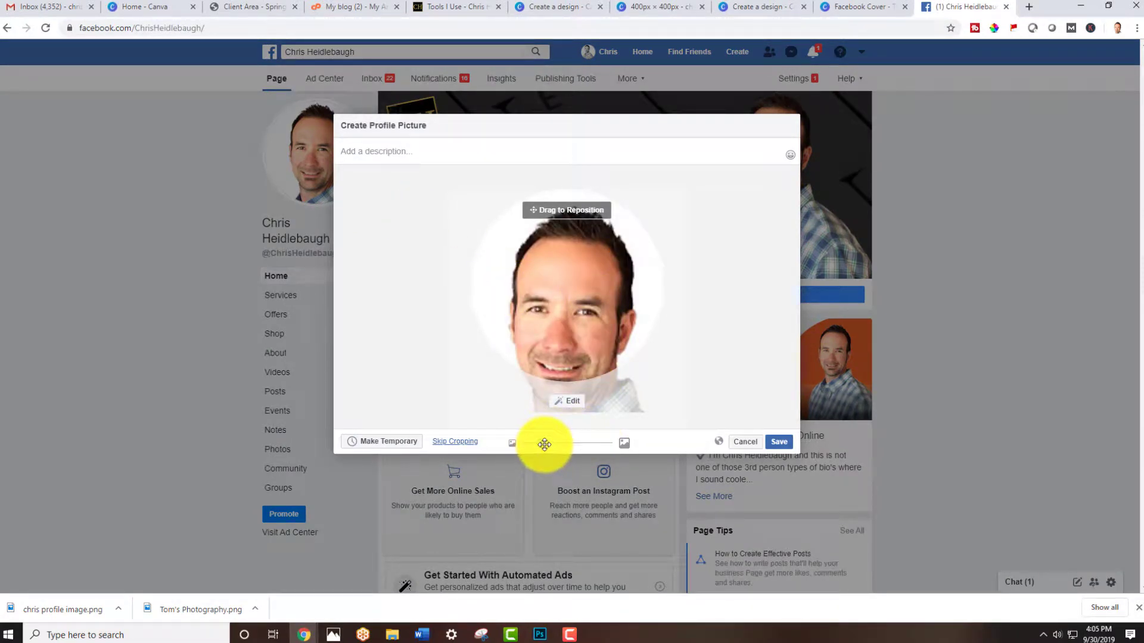
drag(542, 444, 512, 446)
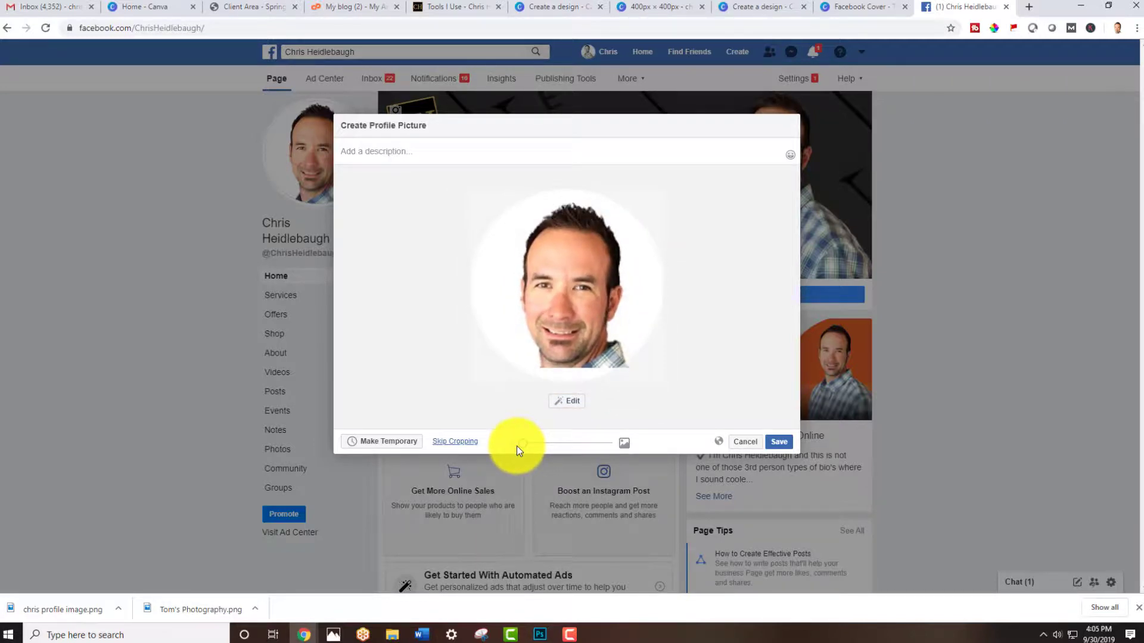
click(560, 401)
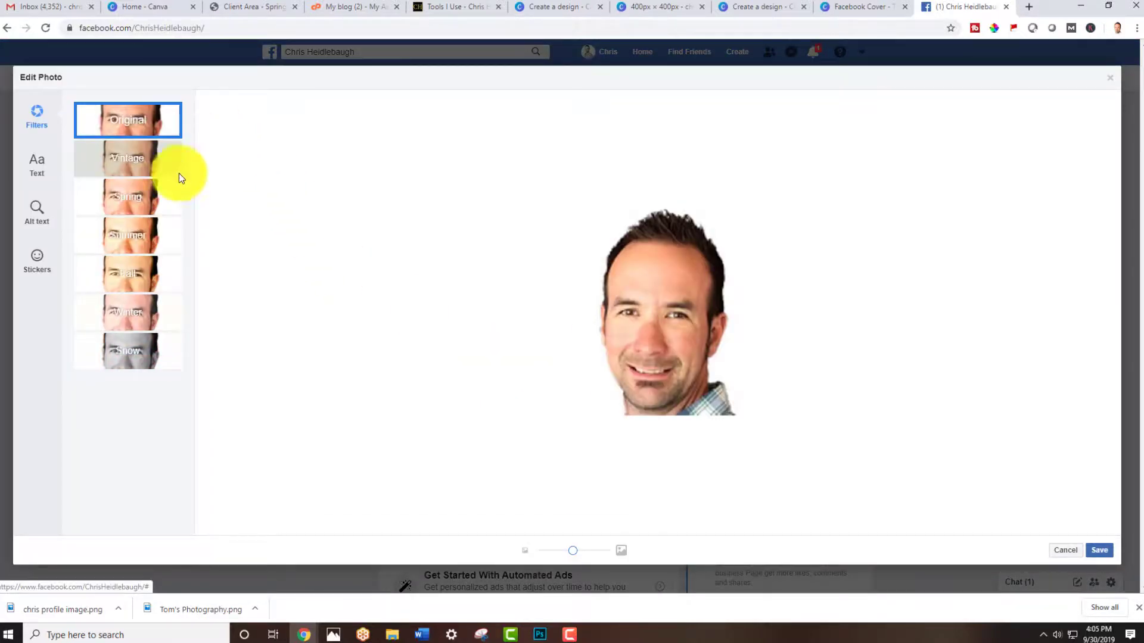
click(134, 350)
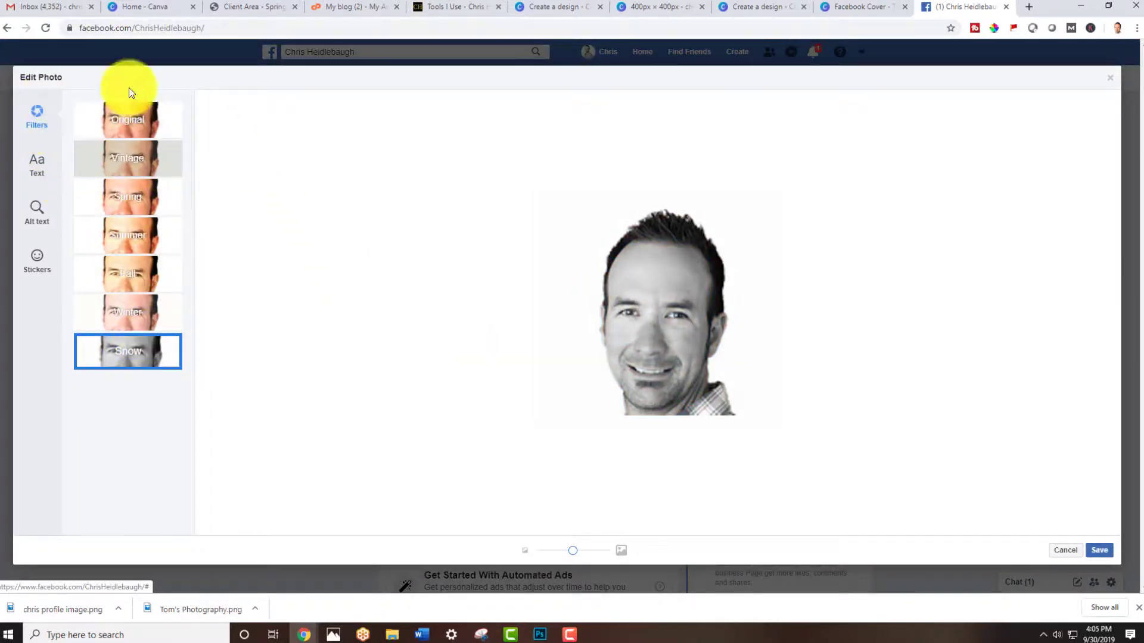
click(1111, 79)
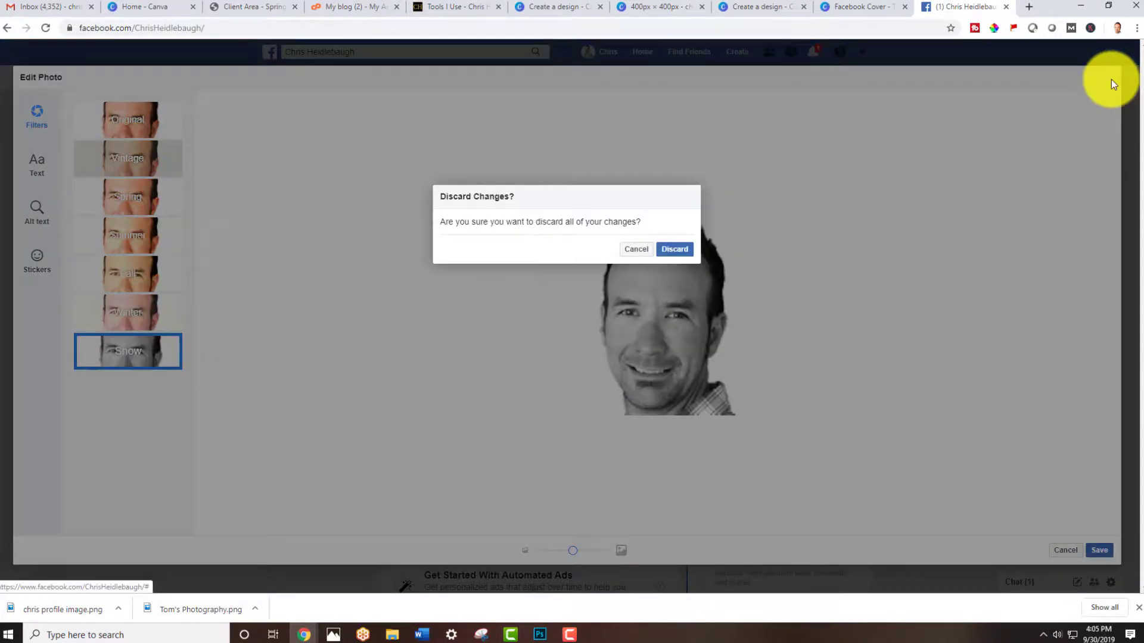
click(675, 249)
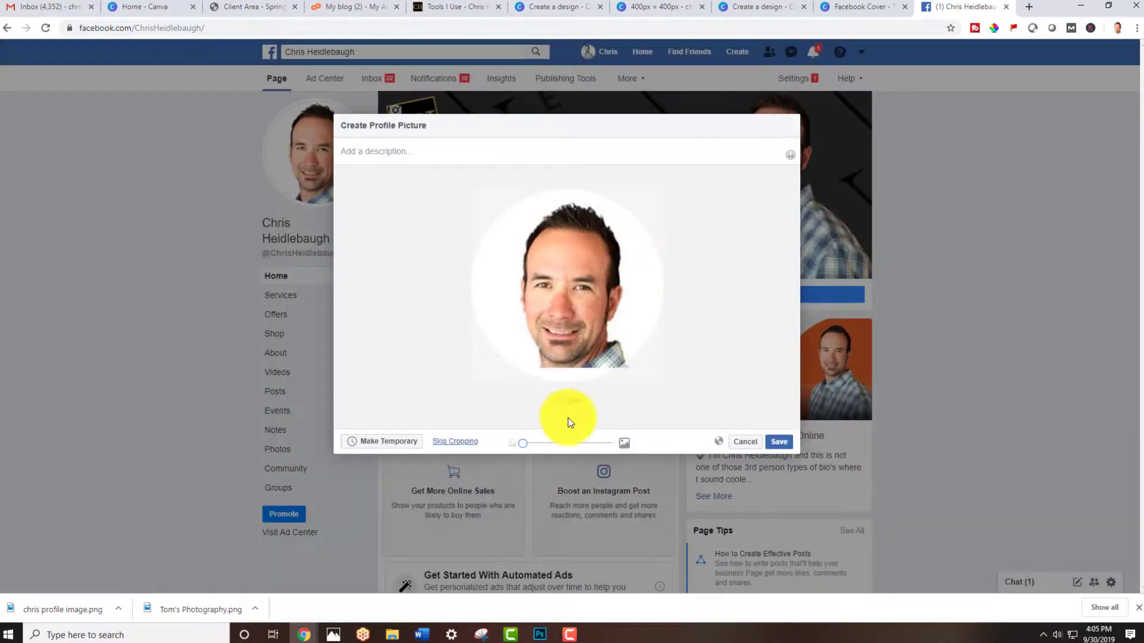
Adjust the profile picture's zoom and position inside the circular crop, then save it
drag(522, 448, 541, 446)
mouse_move(582, 235)
mouse_down()
mouse_move(567, 214)
mouse_move(584, 240)
mouse_move(576, 235)
mouse_up()
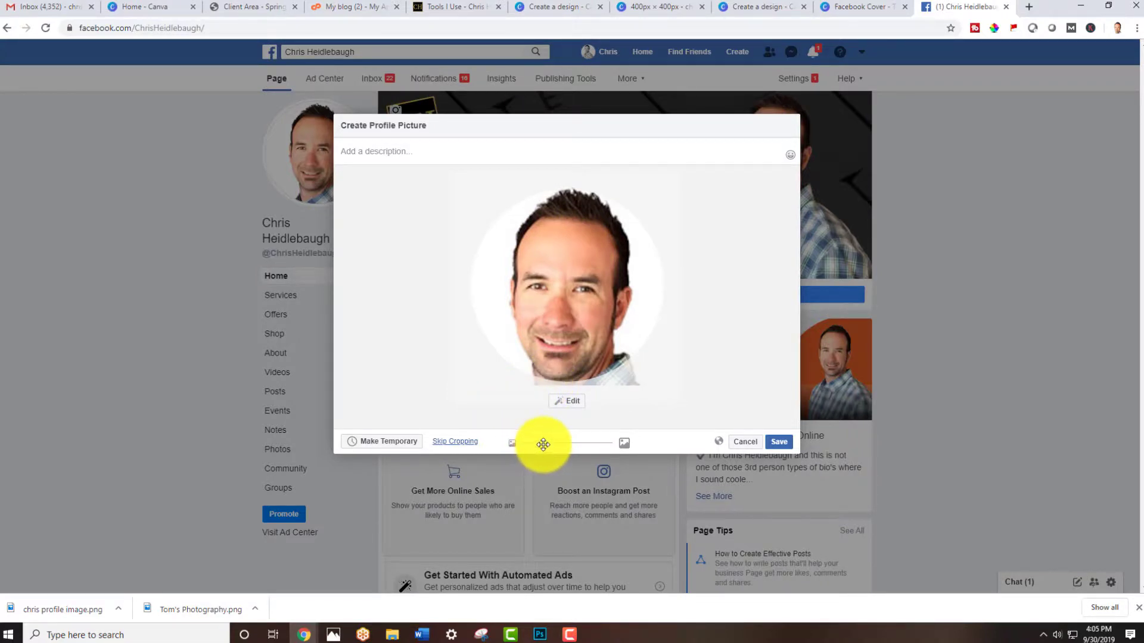
drag(536, 443, 536, 443)
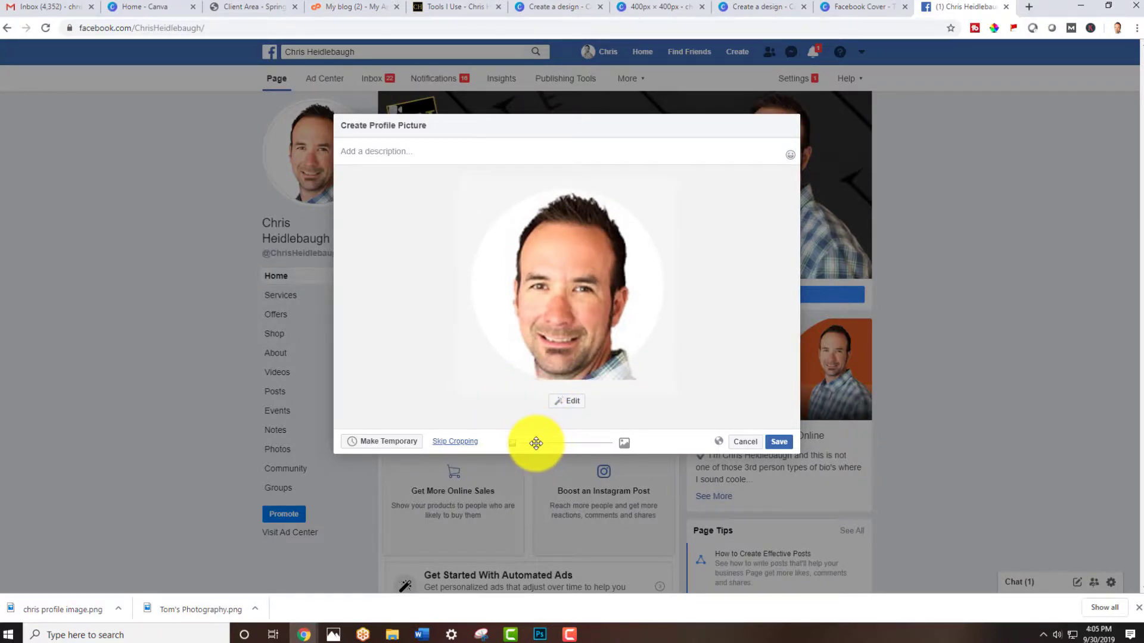
drag(584, 304, 583, 303)
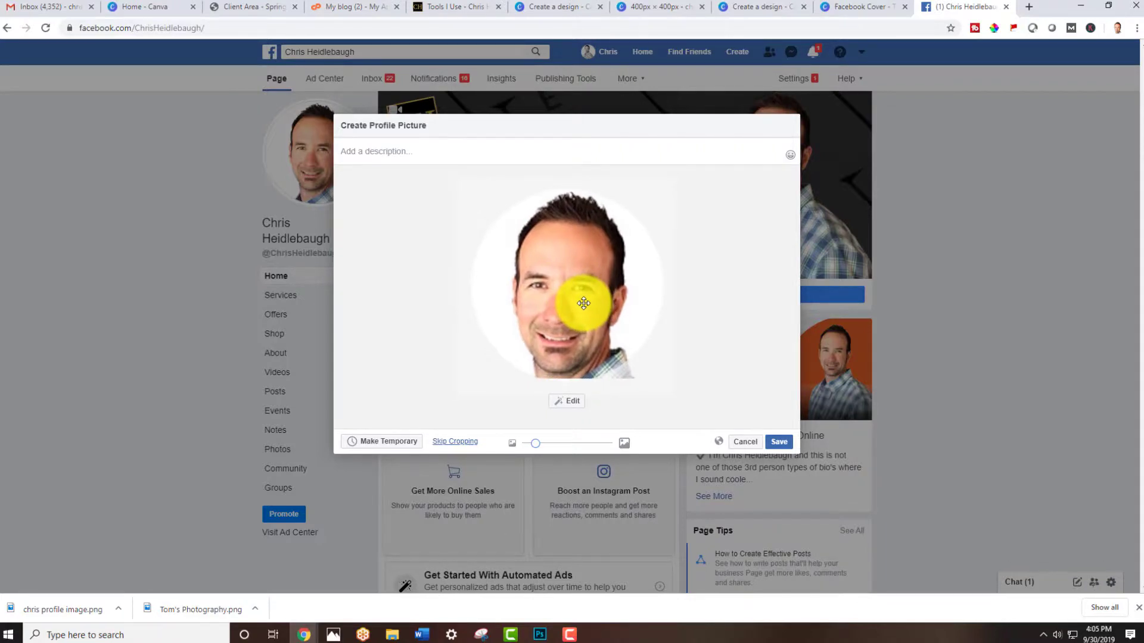
click(780, 448)
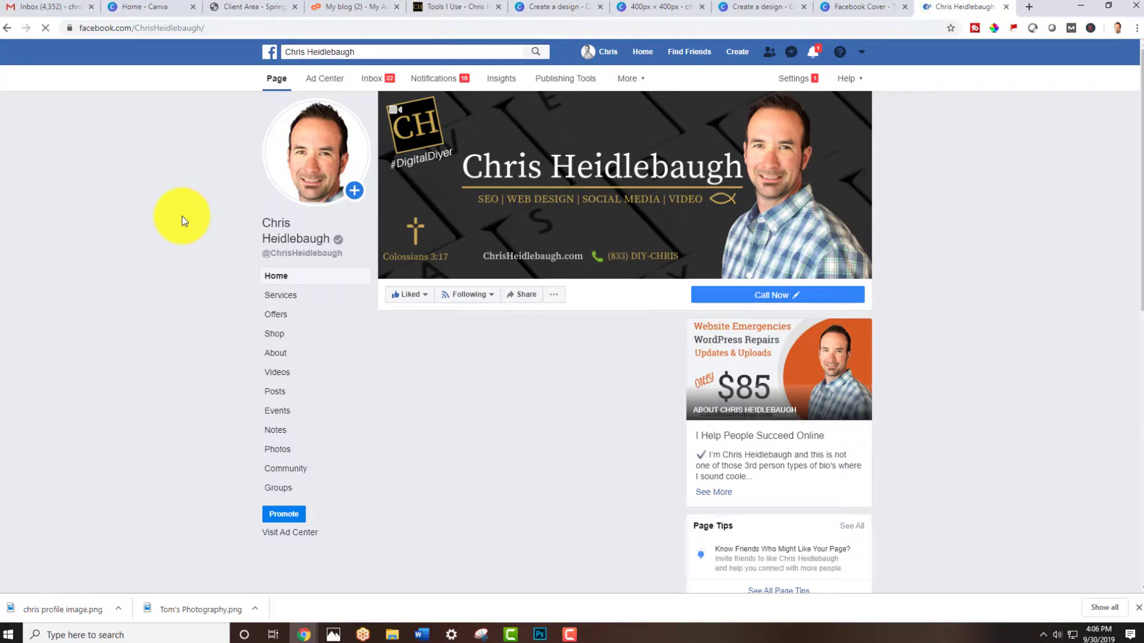
Switch back to the Canva design tab
mouse_move(325, 189)
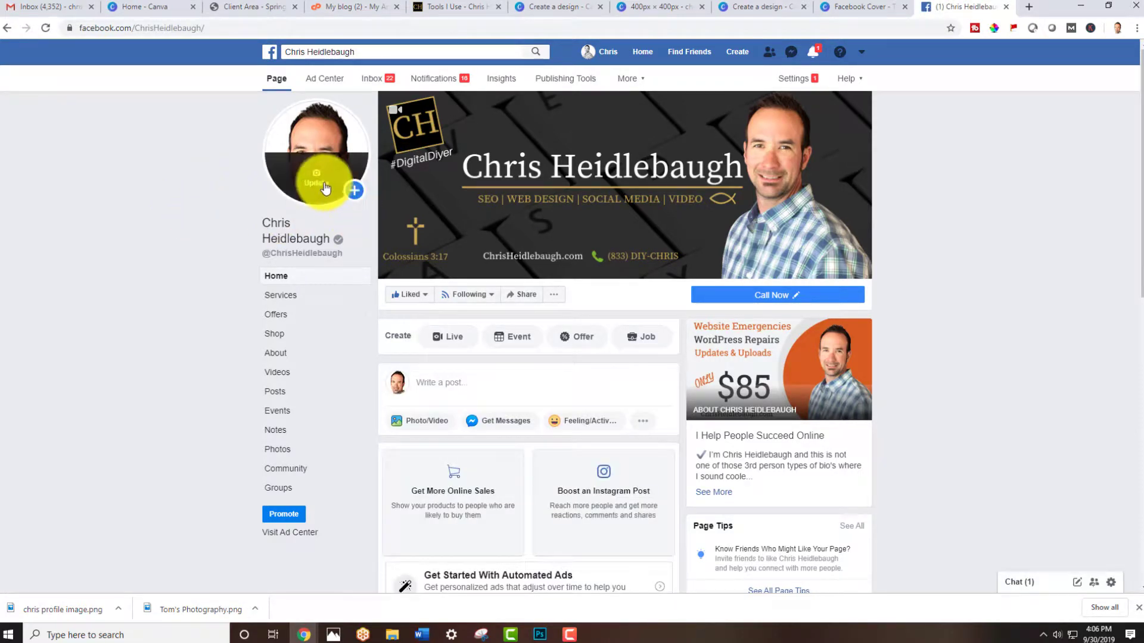
mouse_move(480, 178)
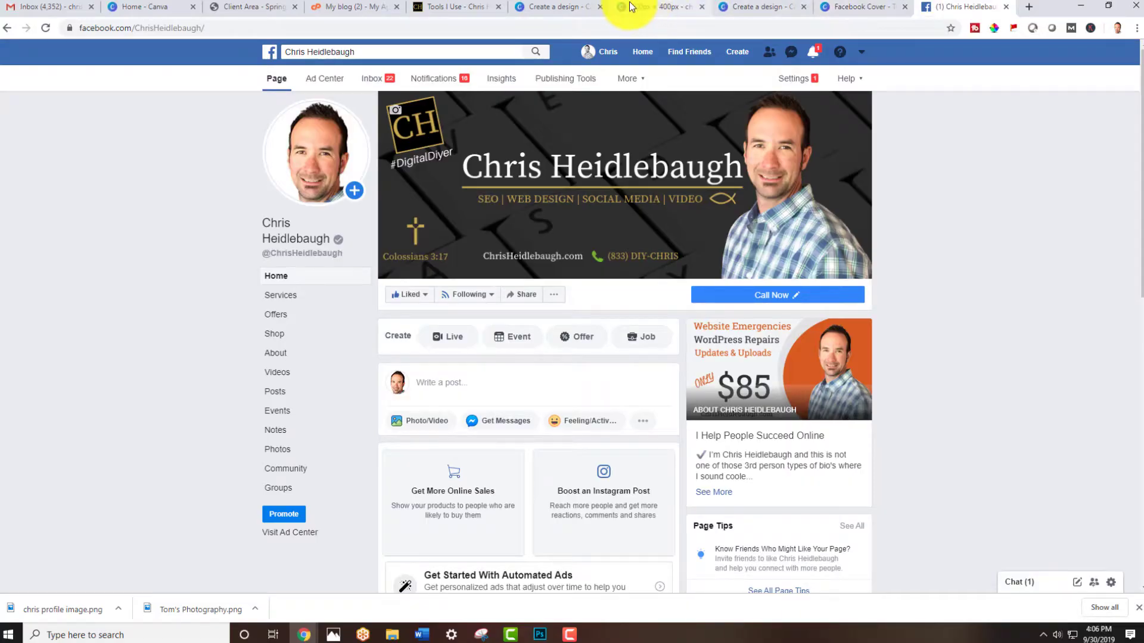
click(638, 7)
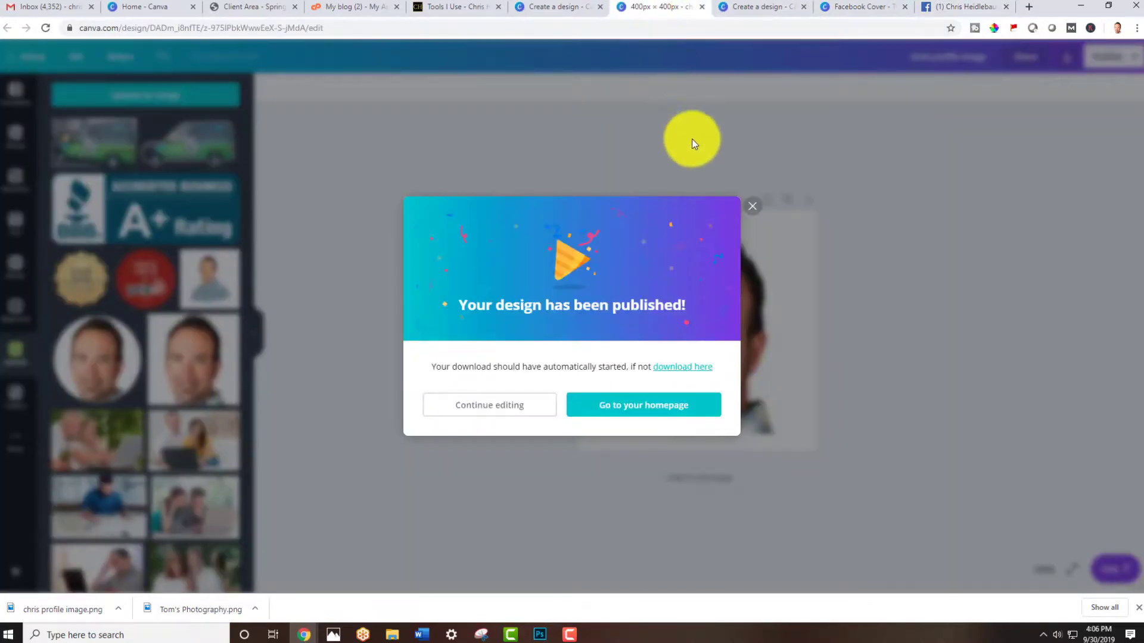
Try resizing the design to custom dimensions of 200 × 200 px, then undo the resize
click(746, 208)
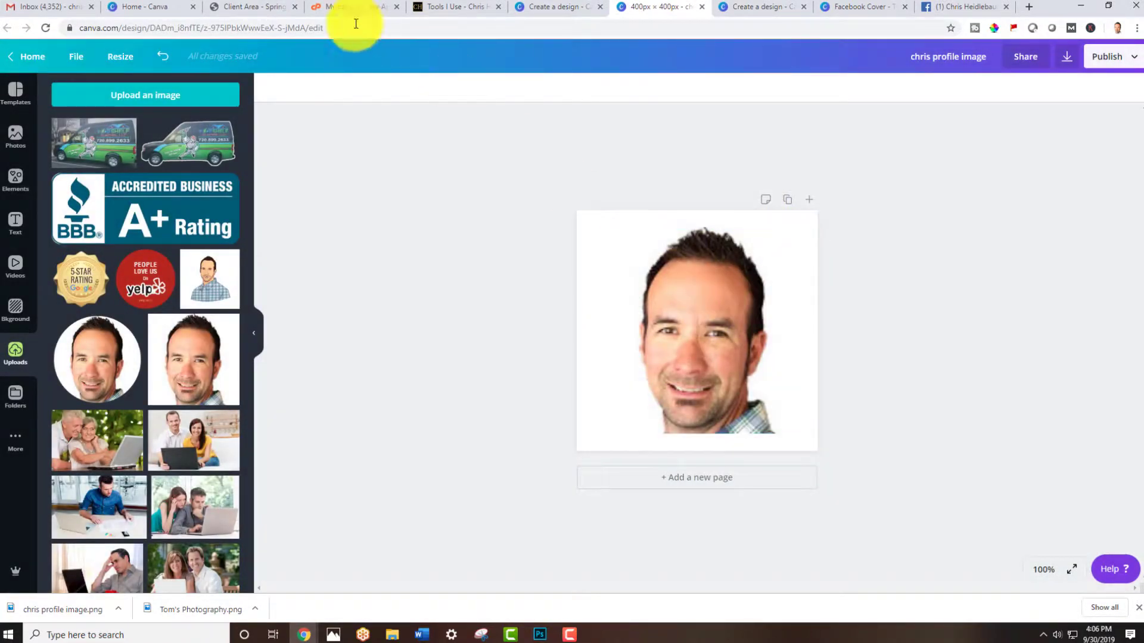
click(77, 57)
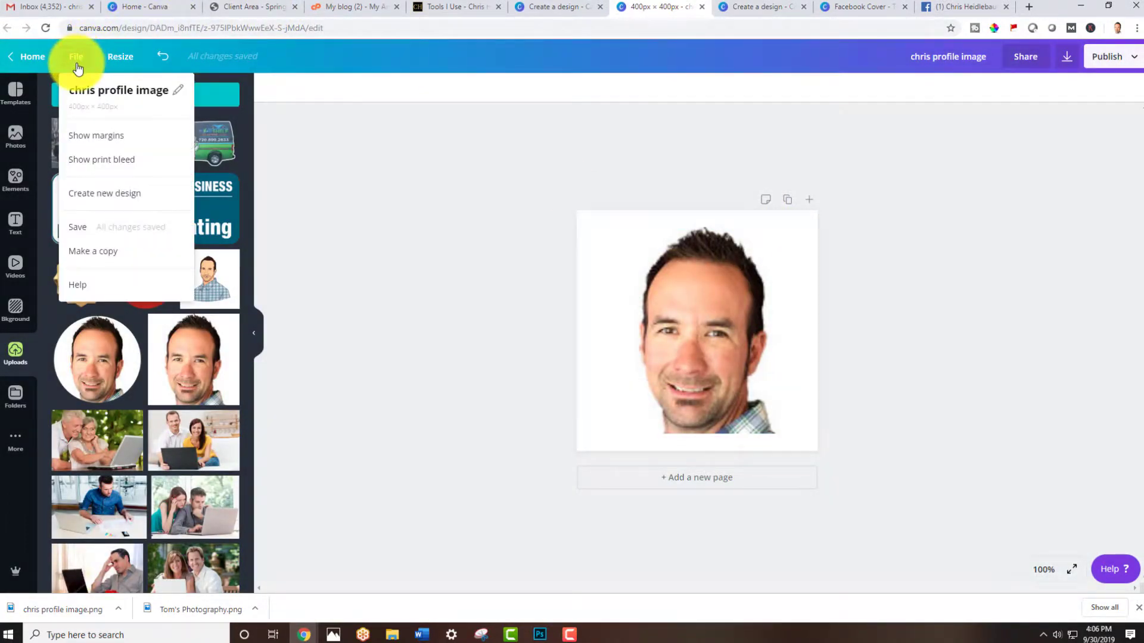
click(122, 57)
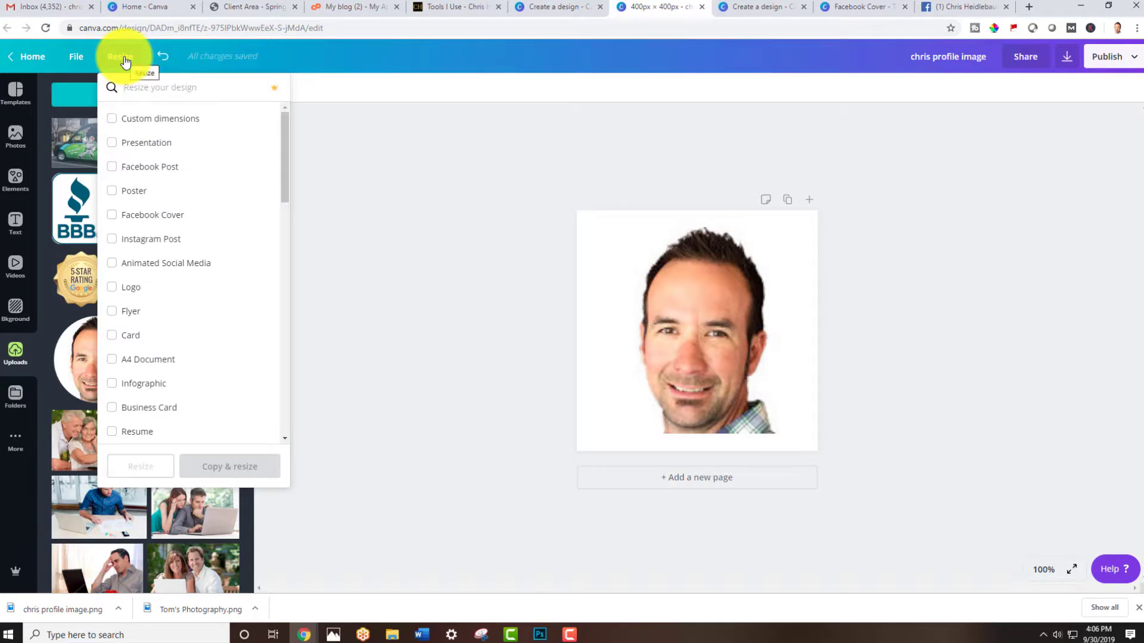
click(138, 119)
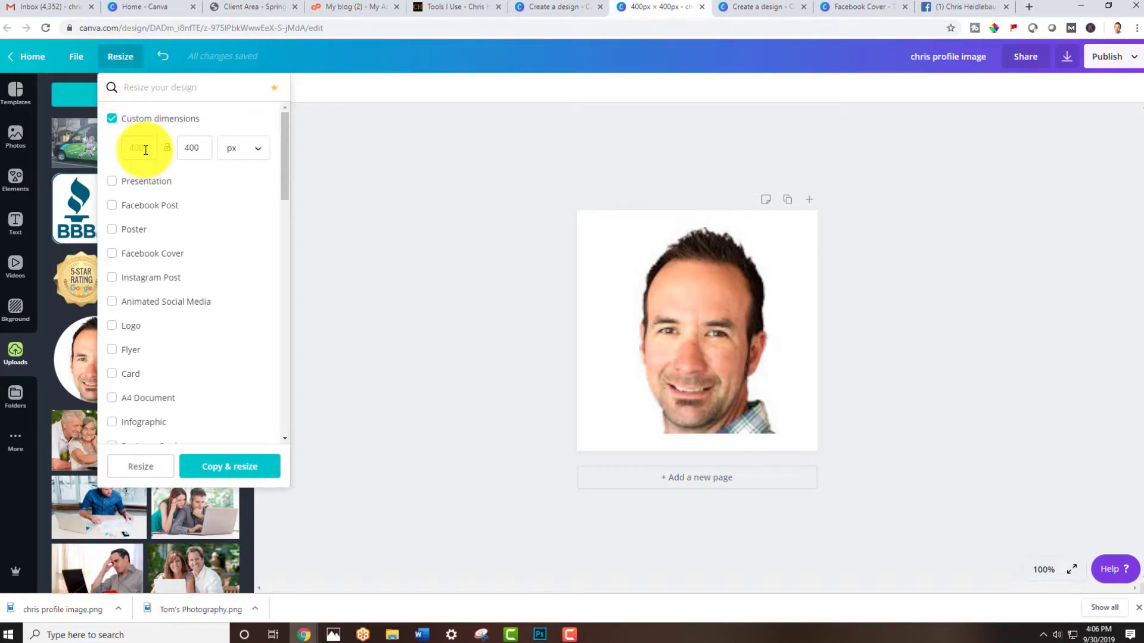
text(200)
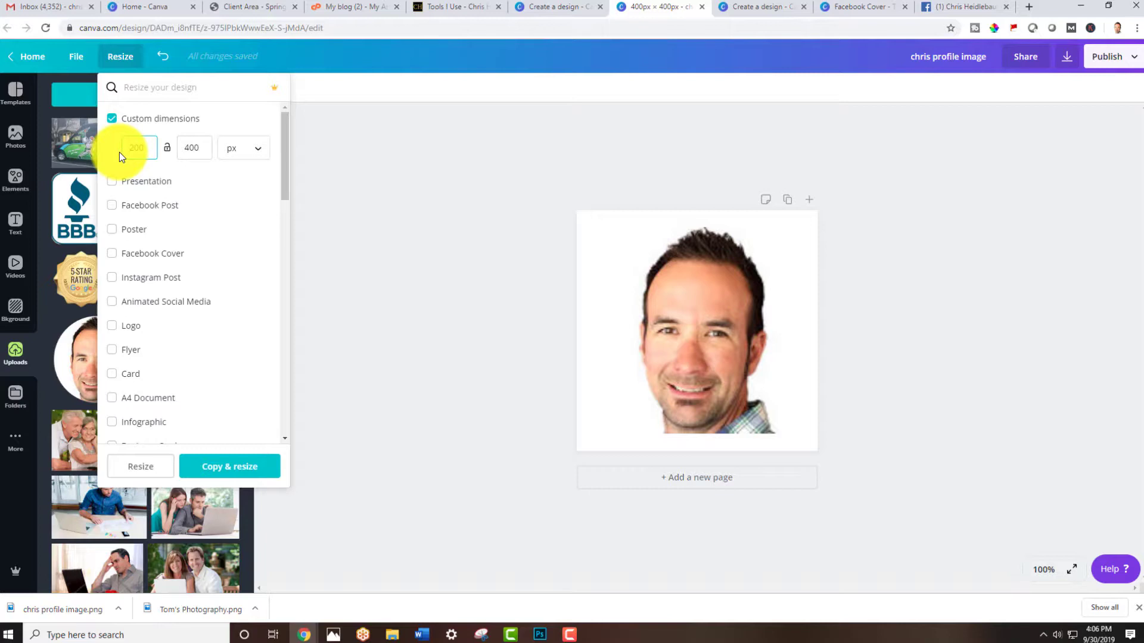
key(Tab)
text(200)
click(134, 467)
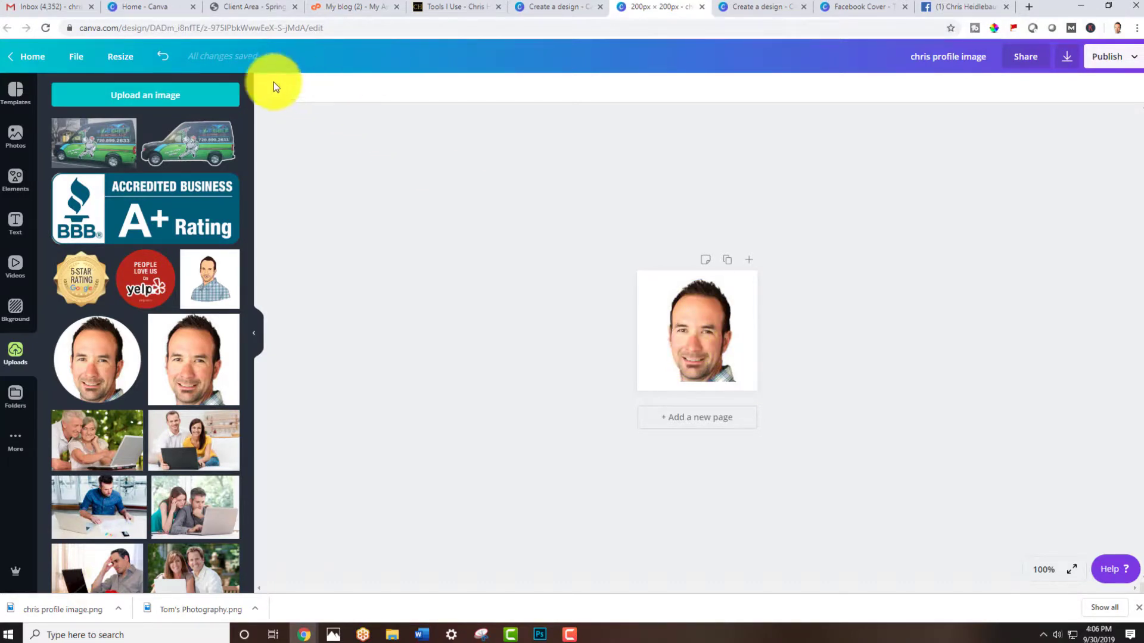
click(165, 59)
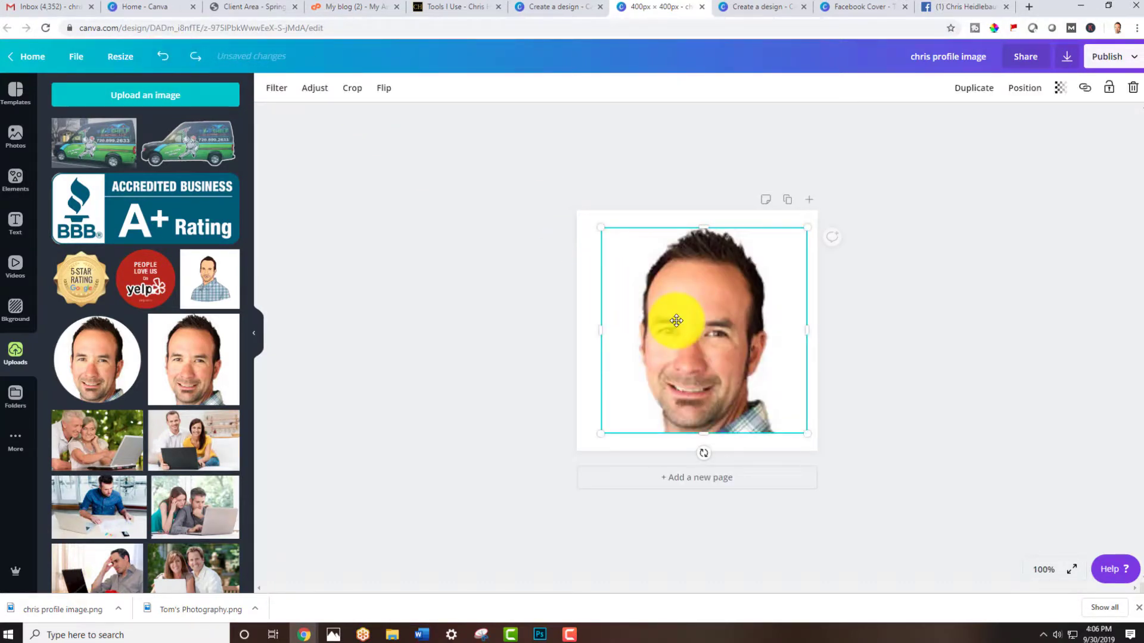
Delete the headshot from the canvas and place the uploaded WordPress logo in its place
key(Delete)
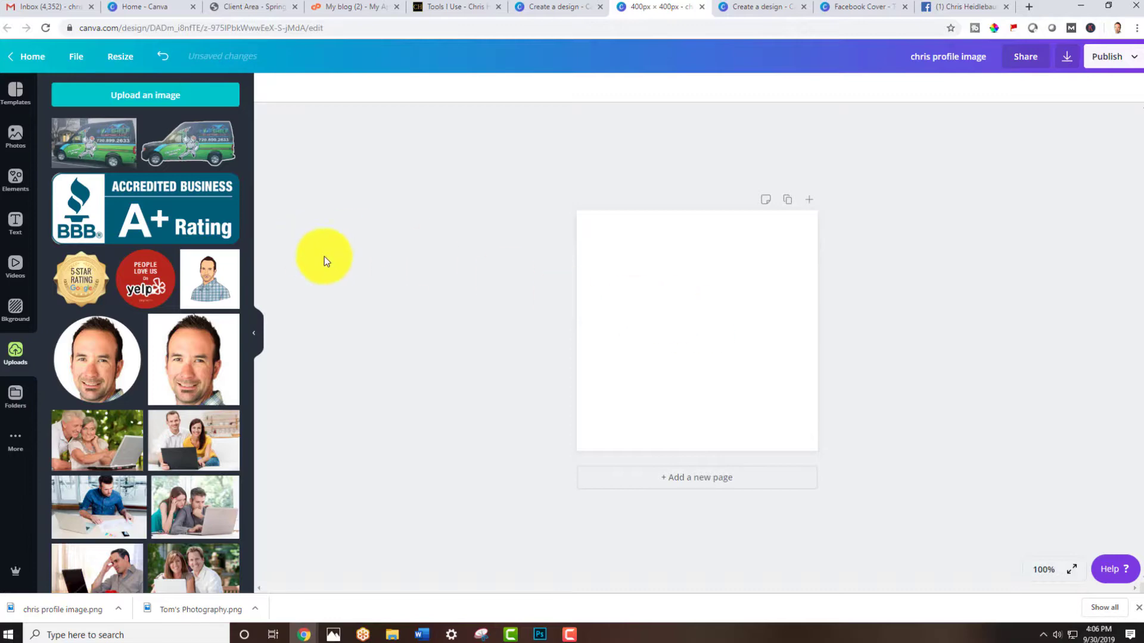
scroll(217, 276, down, 10)
scroll(203, 283, up, 15)
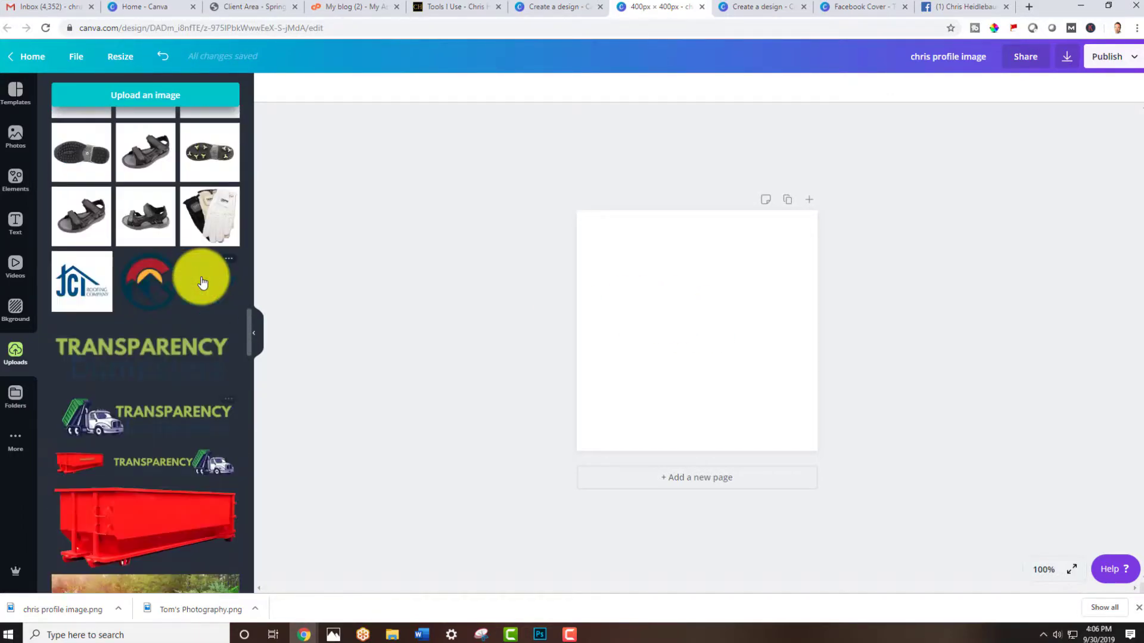
scroll(203, 283, up, 5)
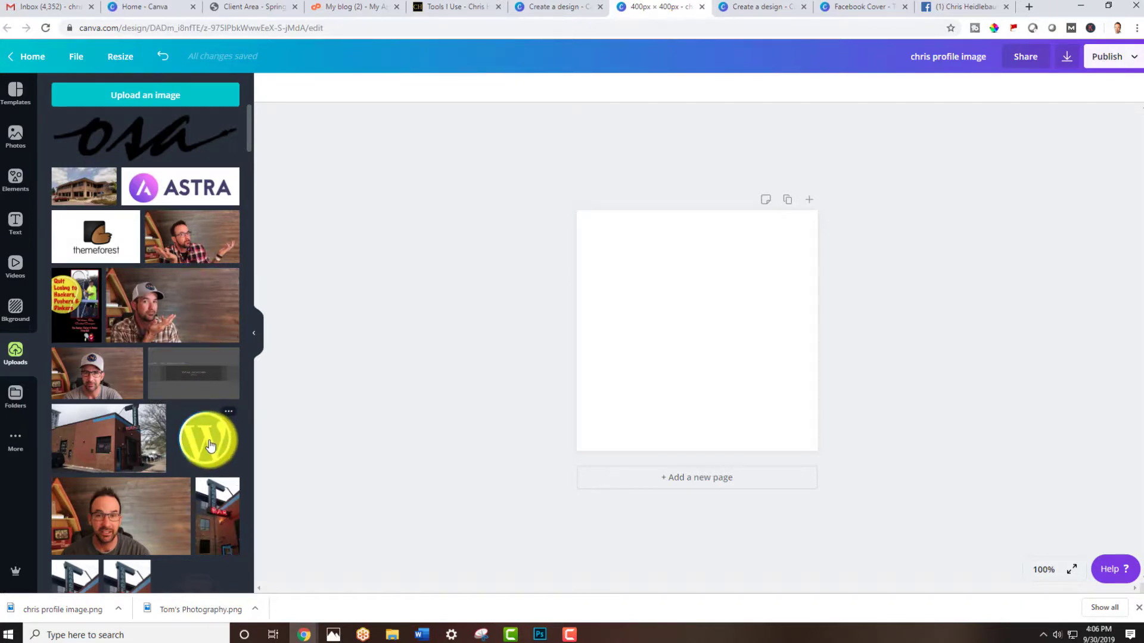
drag(204, 435, 582, 295)
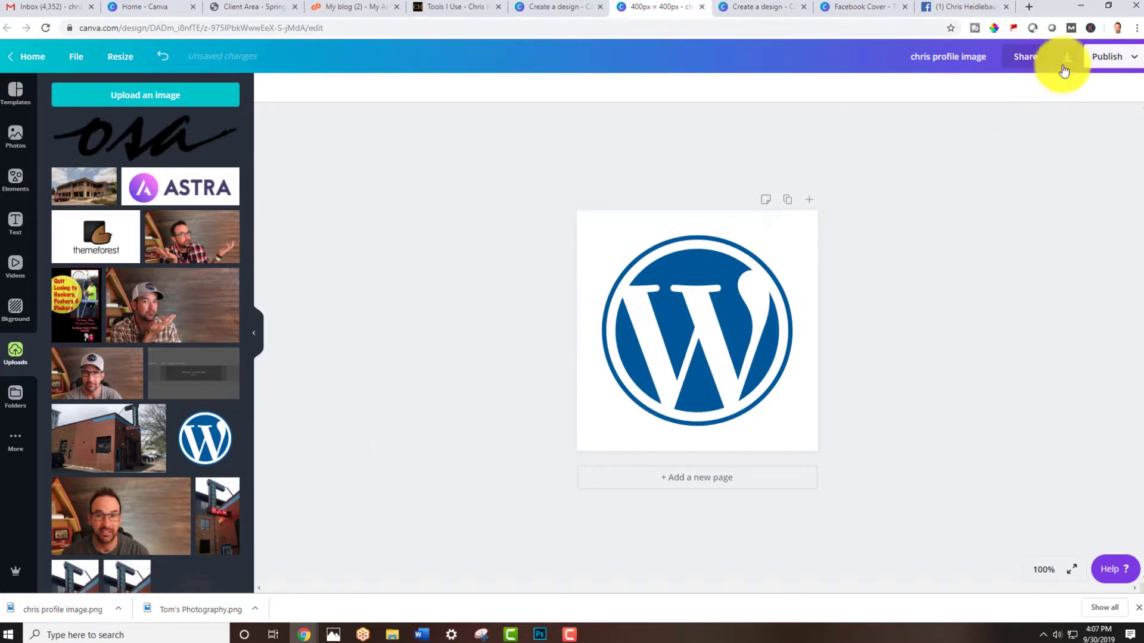
Download the WordPress logo design as a PNG file and close the published dialog
click(1104, 63)
click(1050, 112)
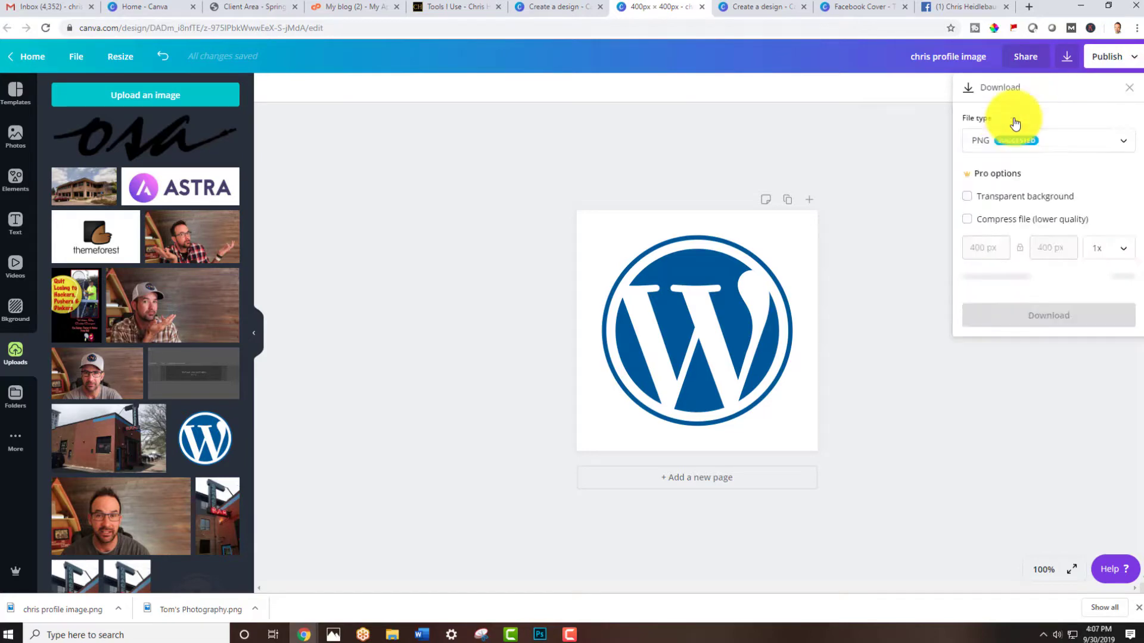
click(1001, 143)
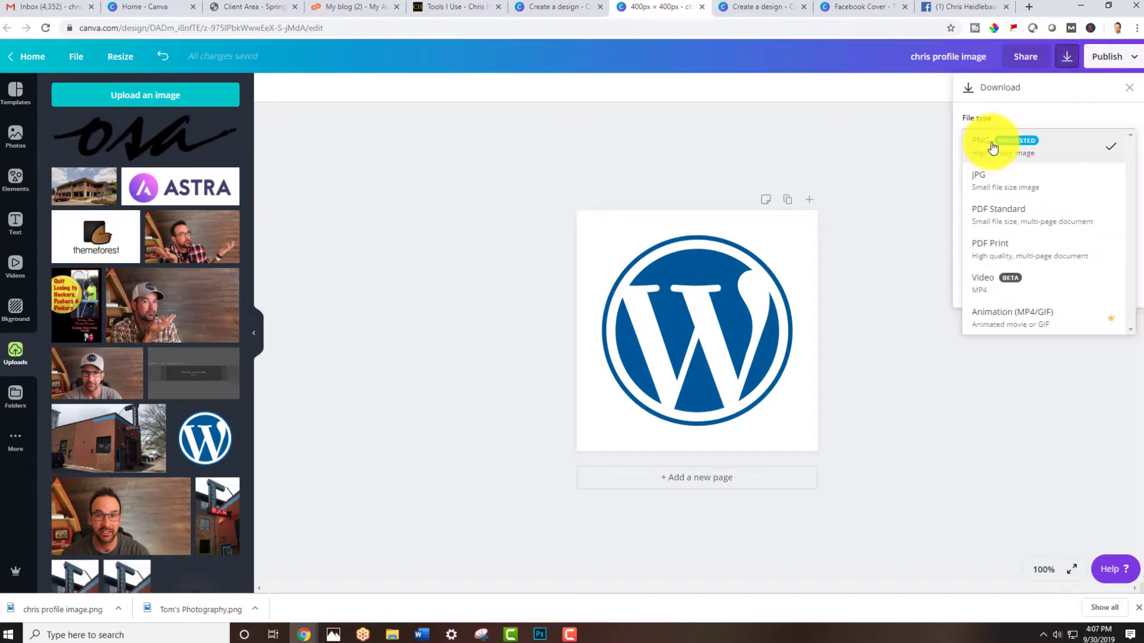
click(991, 145)
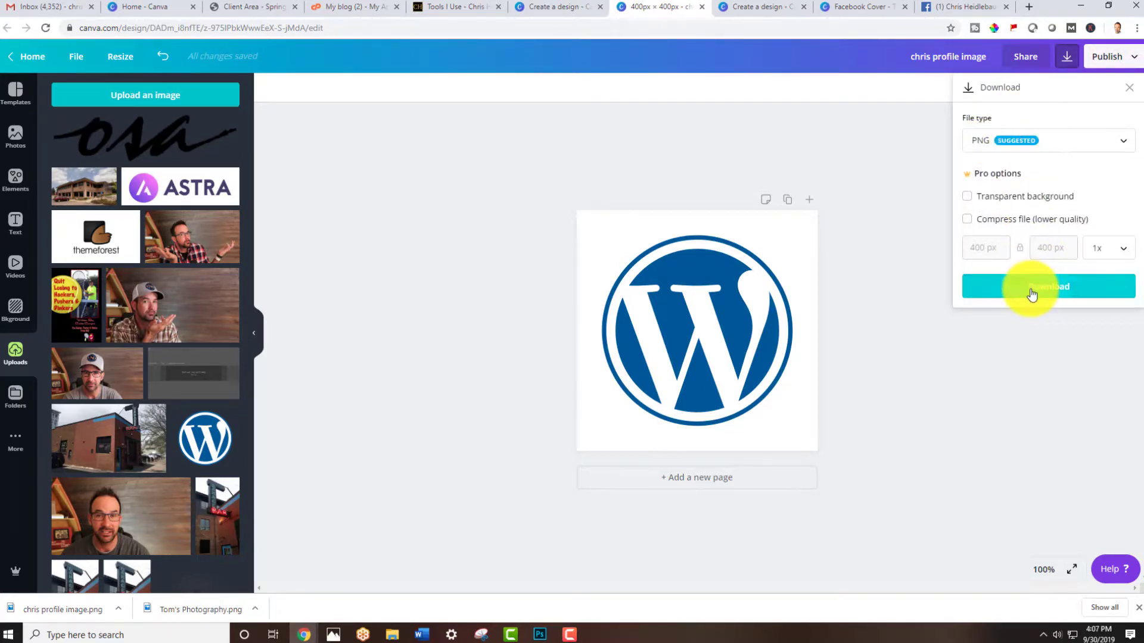
click(1032, 291)
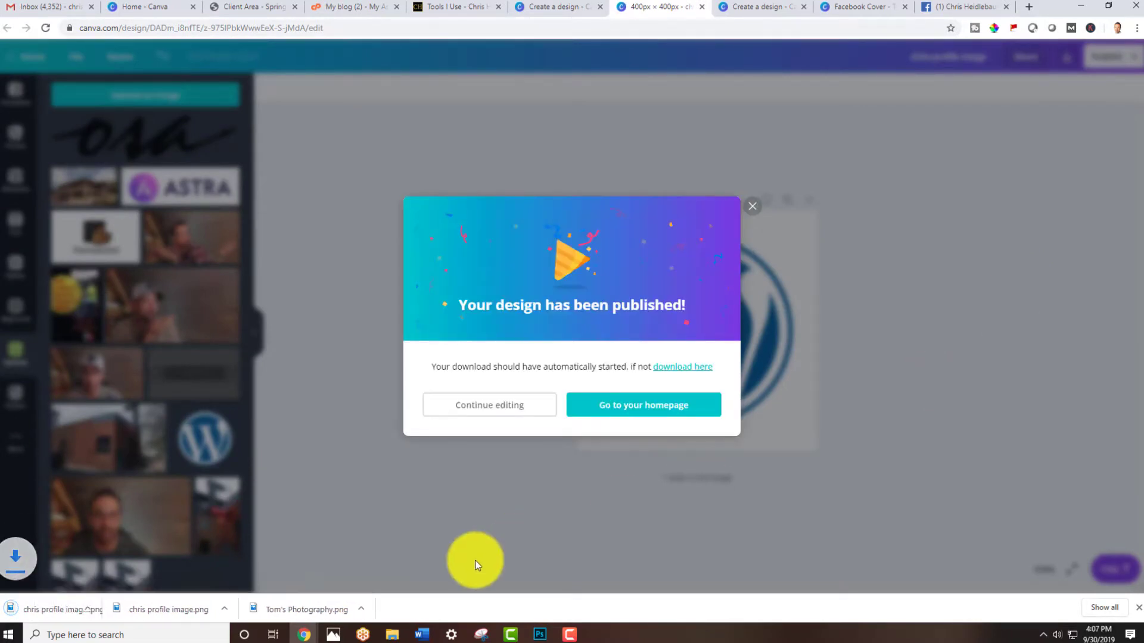
click(755, 210)
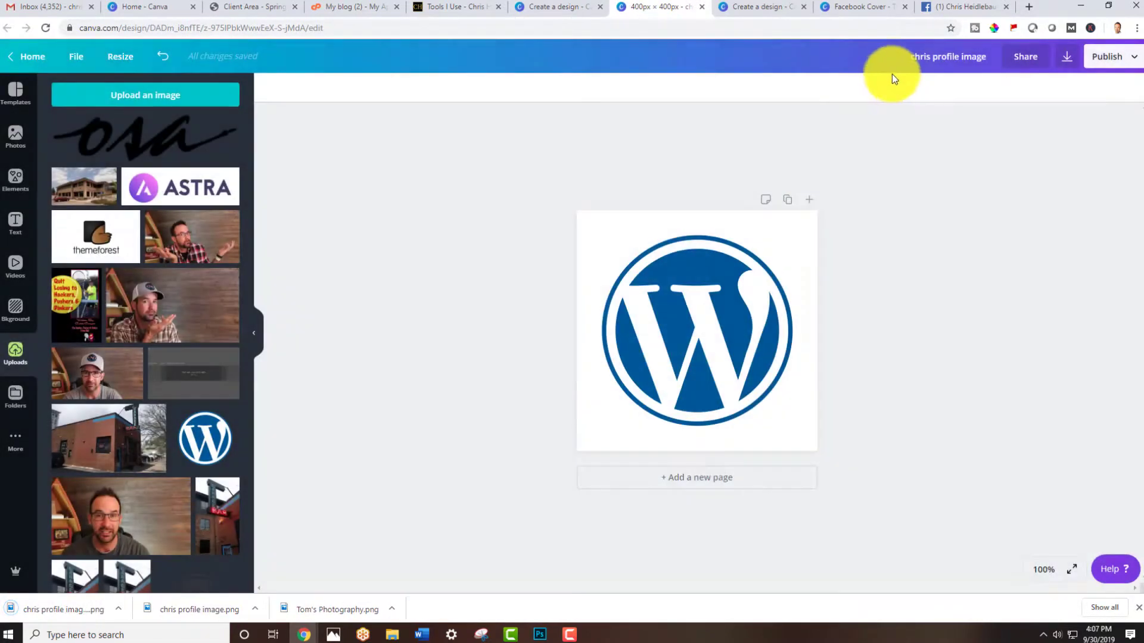
Switch to the Facebook page, upload the downloaded WordPress logo PNG as the profile picture, adjust its zoom and save
click(948, 9)
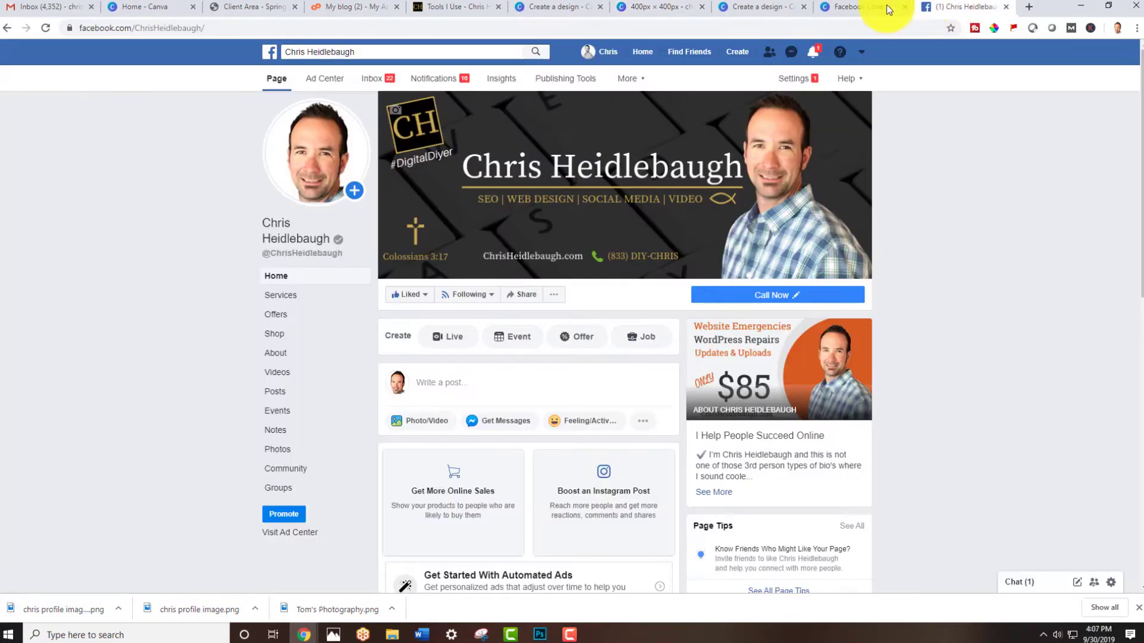
click(315, 182)
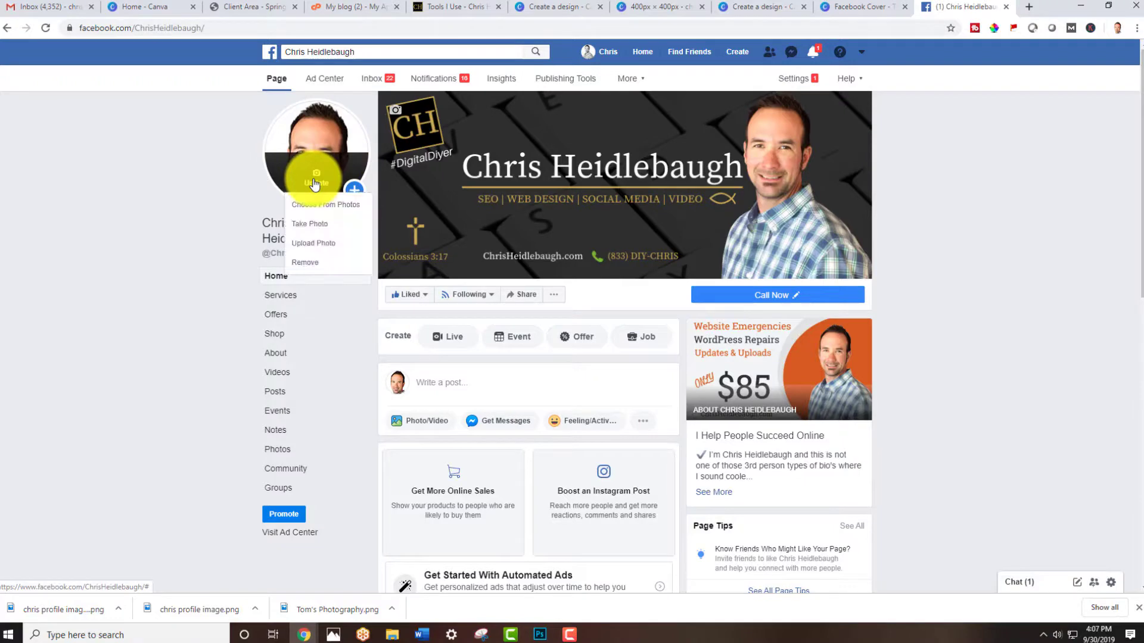
click(314, 243)
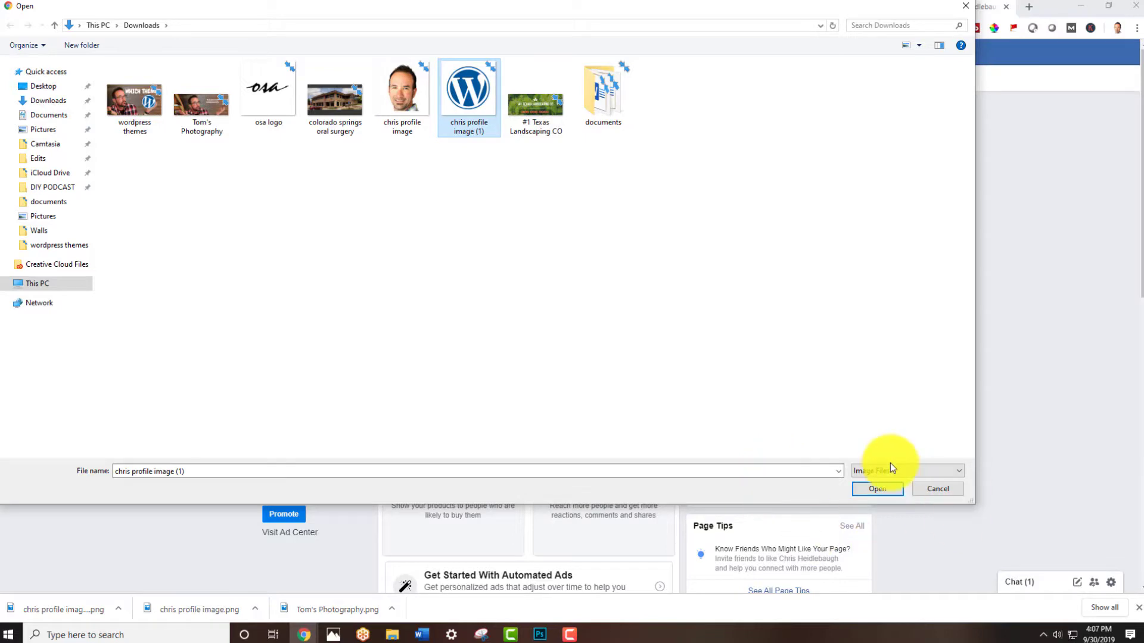
click(876, 489)
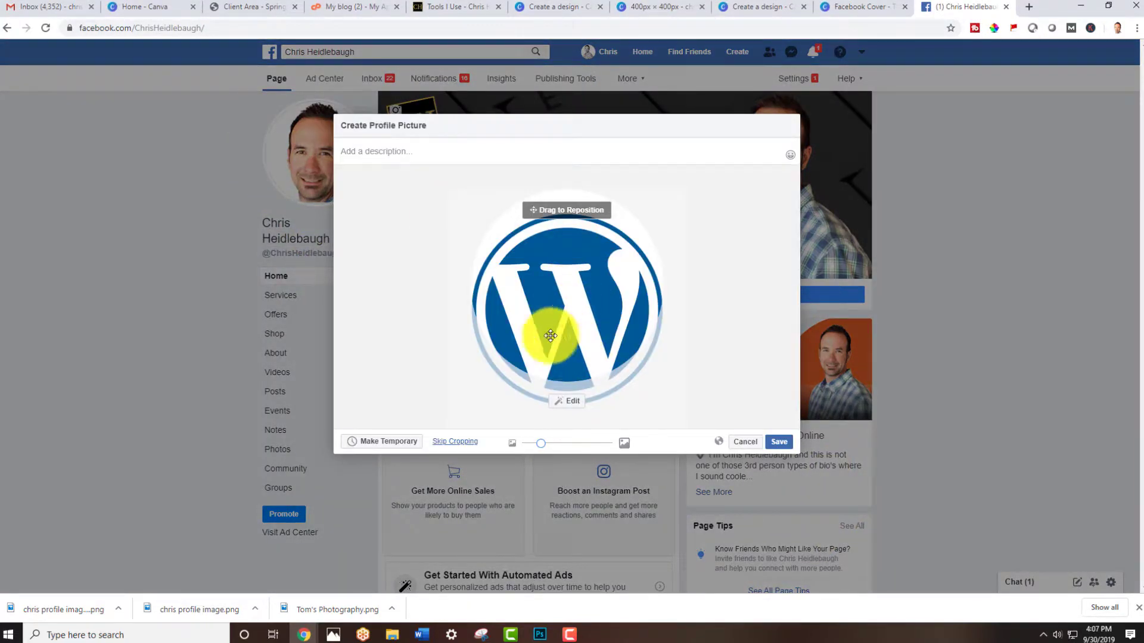
drag(542, 443, 533, 443)
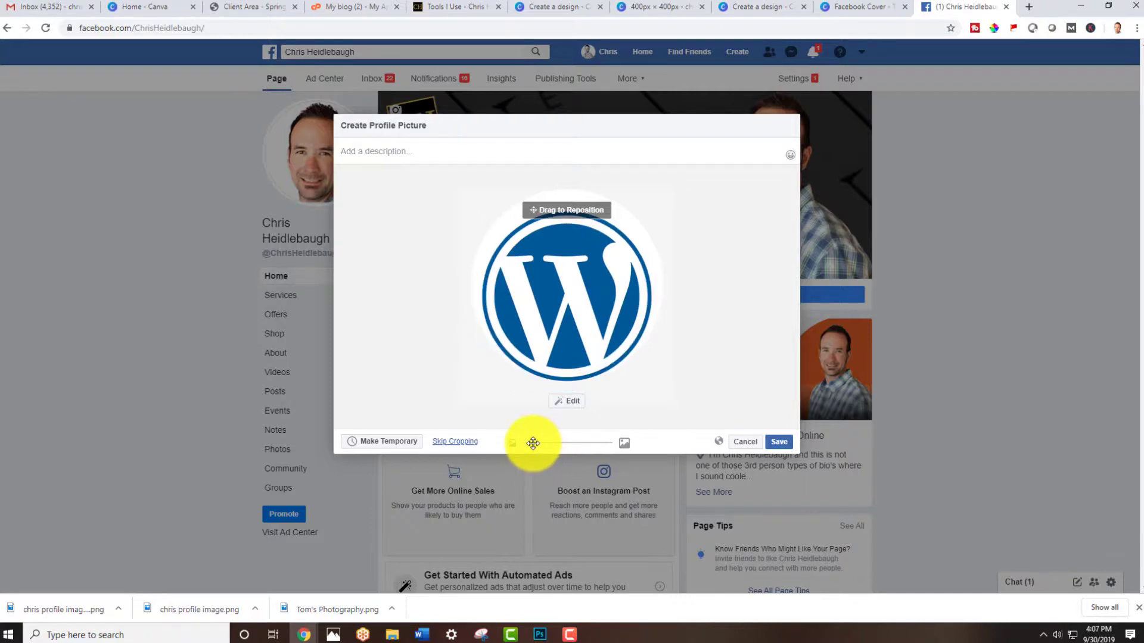
drag(544, 316, 552, 308)
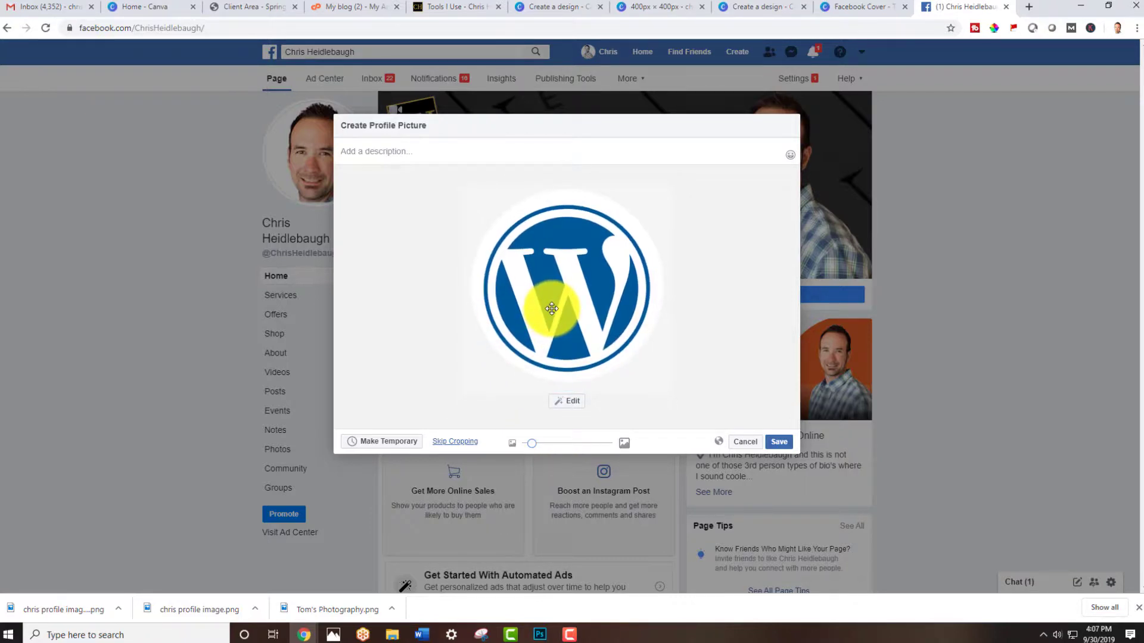
click(777, 442)
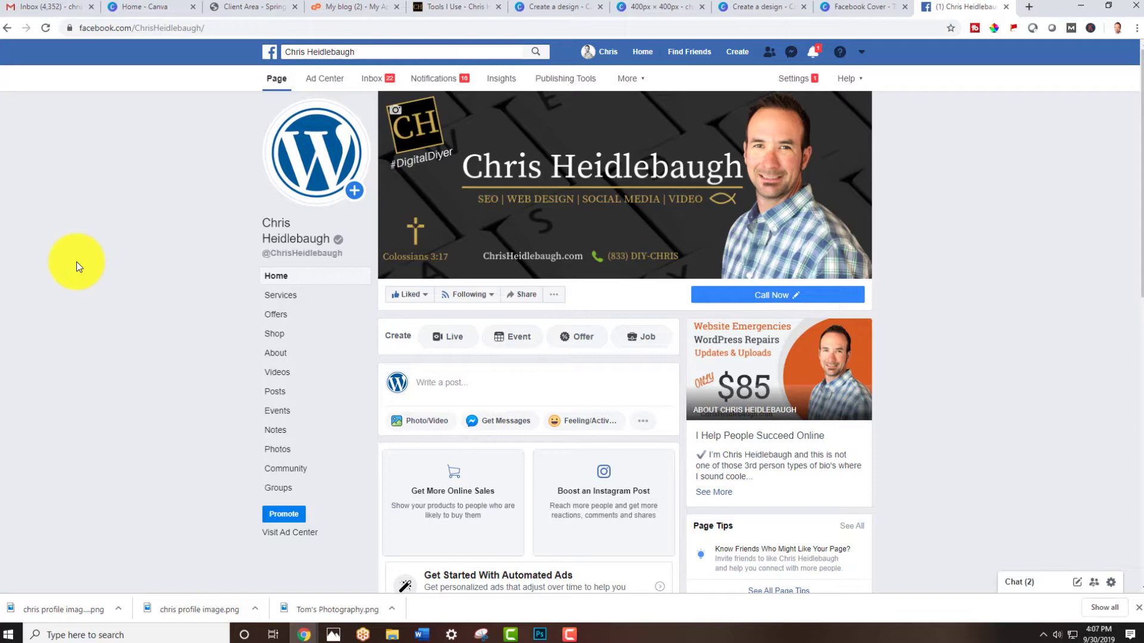
Restore a previous headshot from the Profile Pictures album as the page profile picture and save it
click(308, 180)
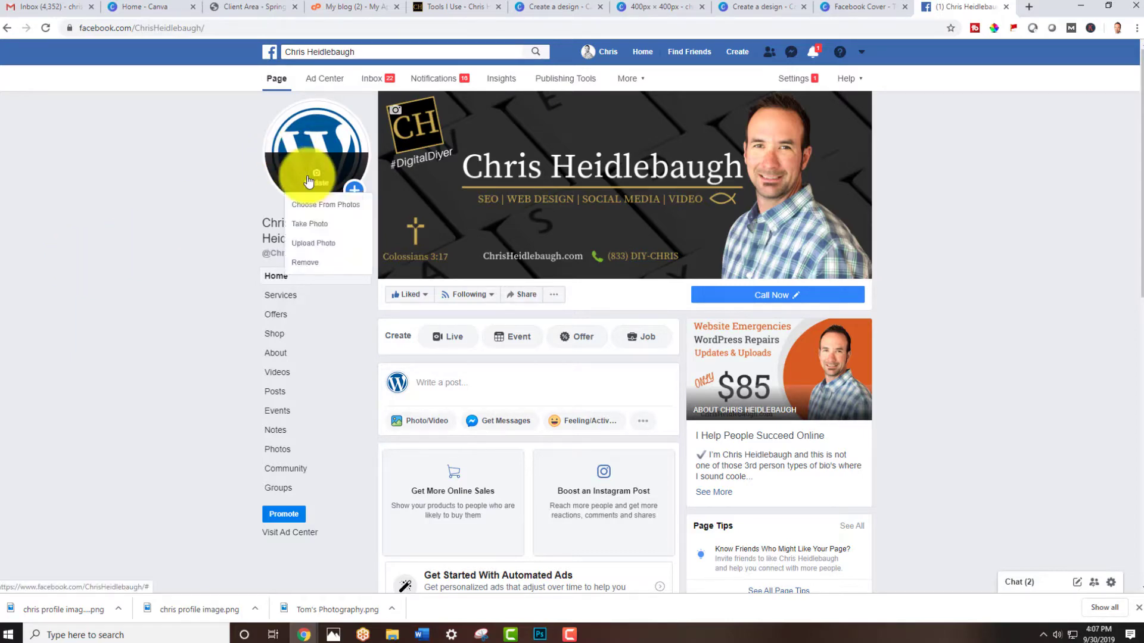
click(321, 206)
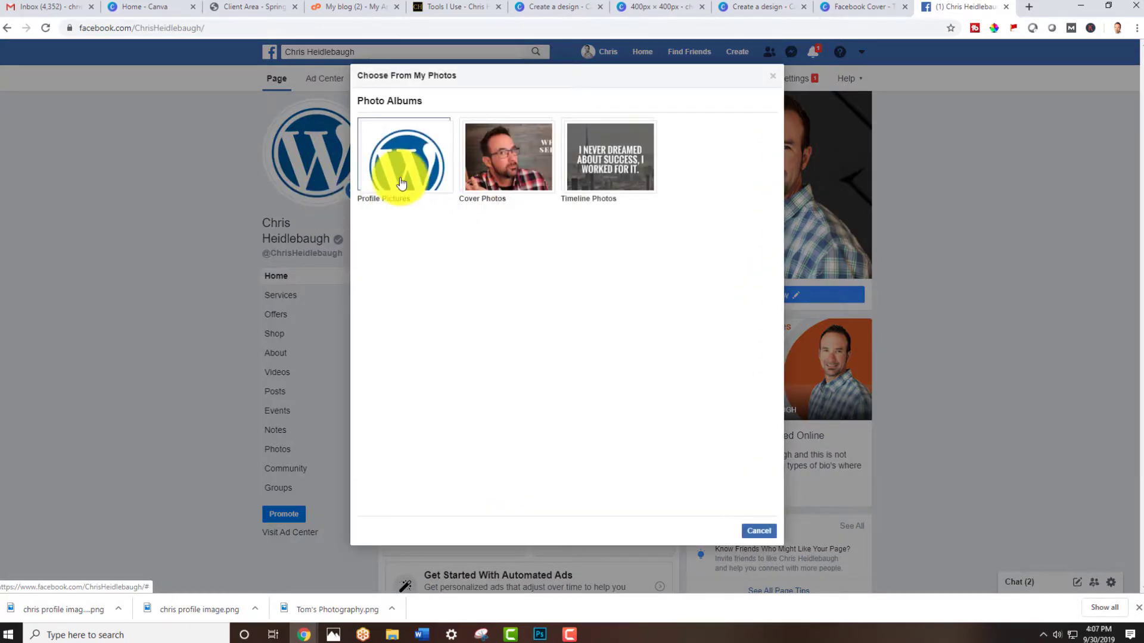
click(417, 189)
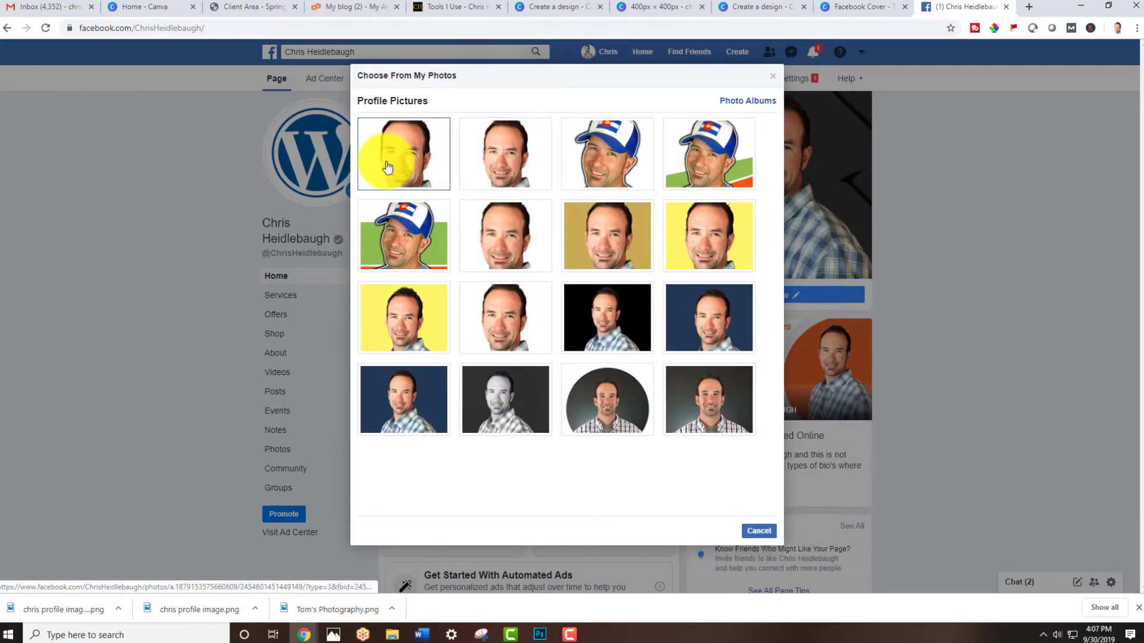
click(485, 167)
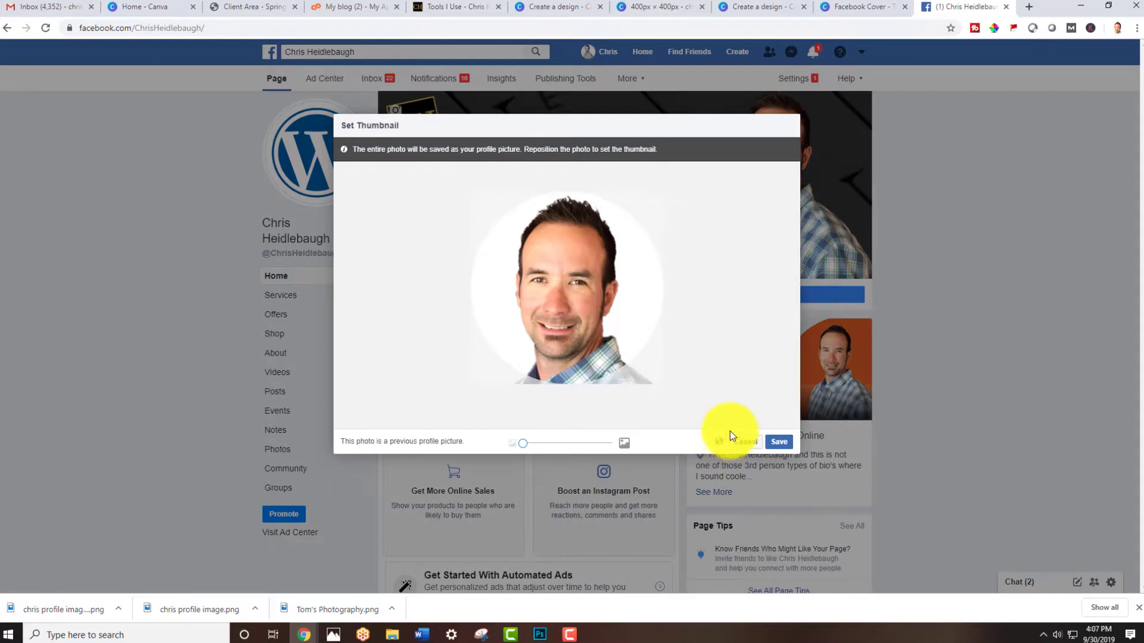
click(778, 444)
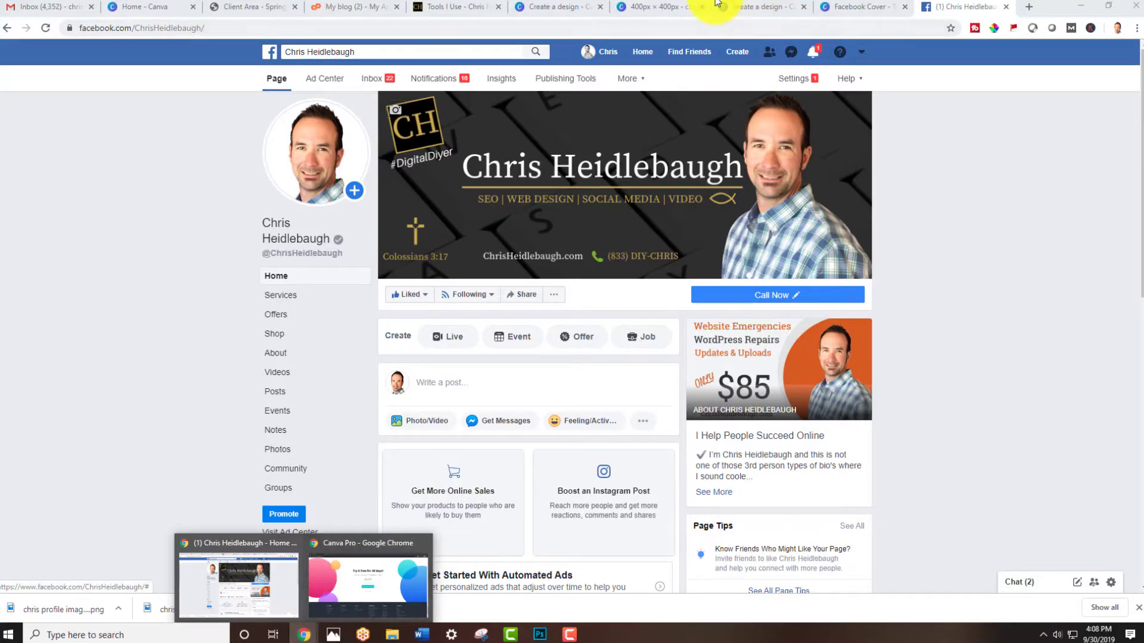
Switch back to the Canva design and apply The Beaching House template from the templates library
click(667, 5)
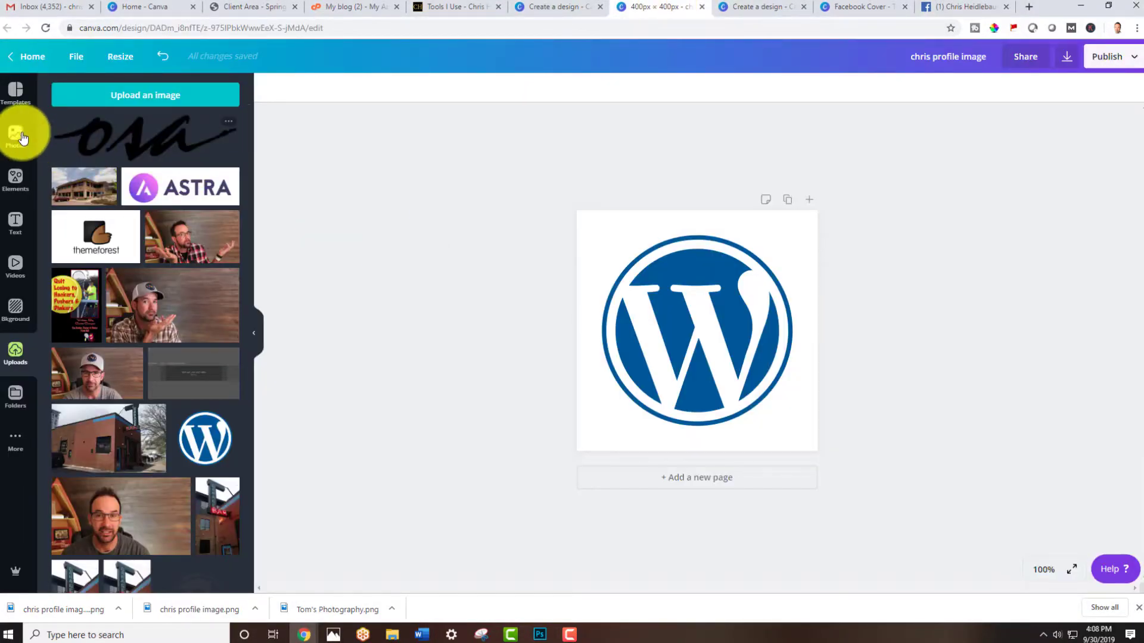
click(15, 95)
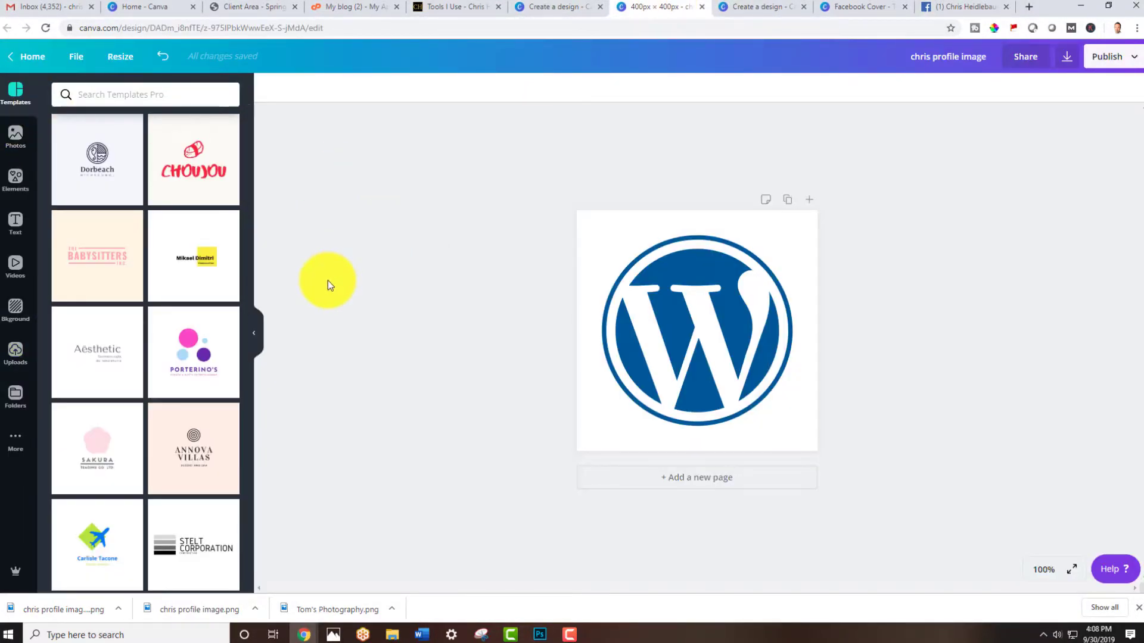
scroll(131, 343, down, 5)
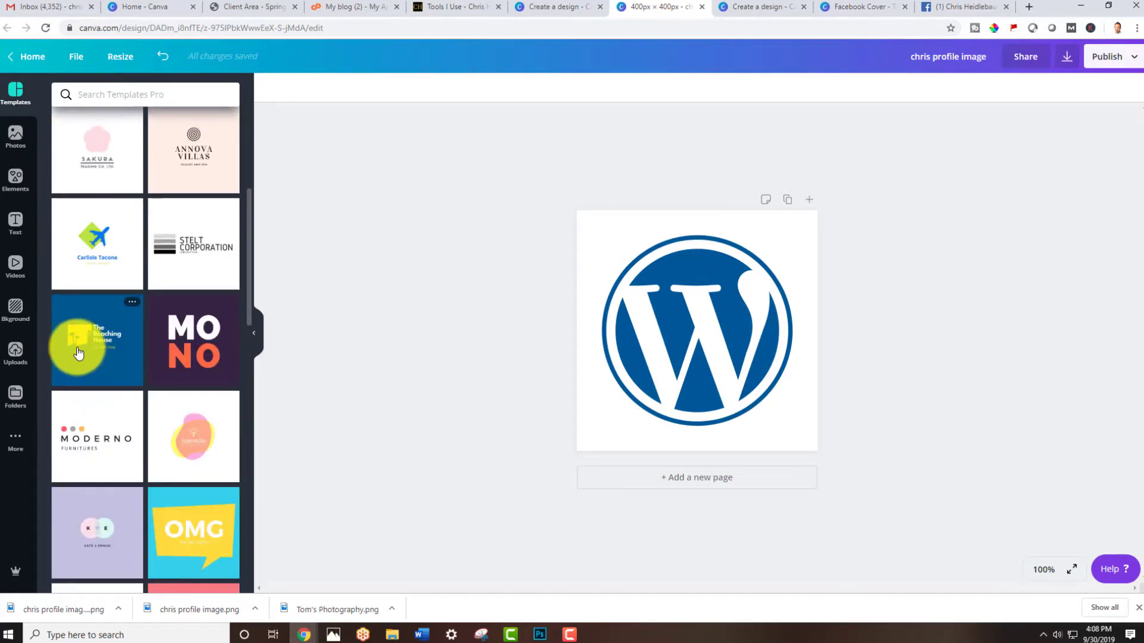
drag(76, 352, 621, 334)
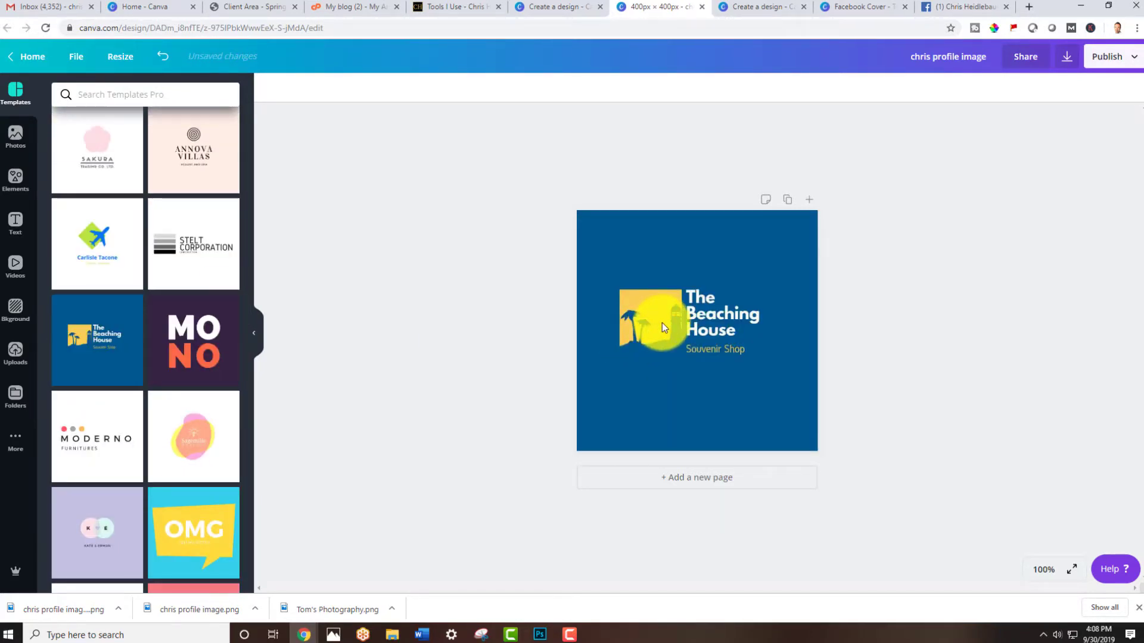
Edit the template's heading text by entering regreg
click(720, 320)
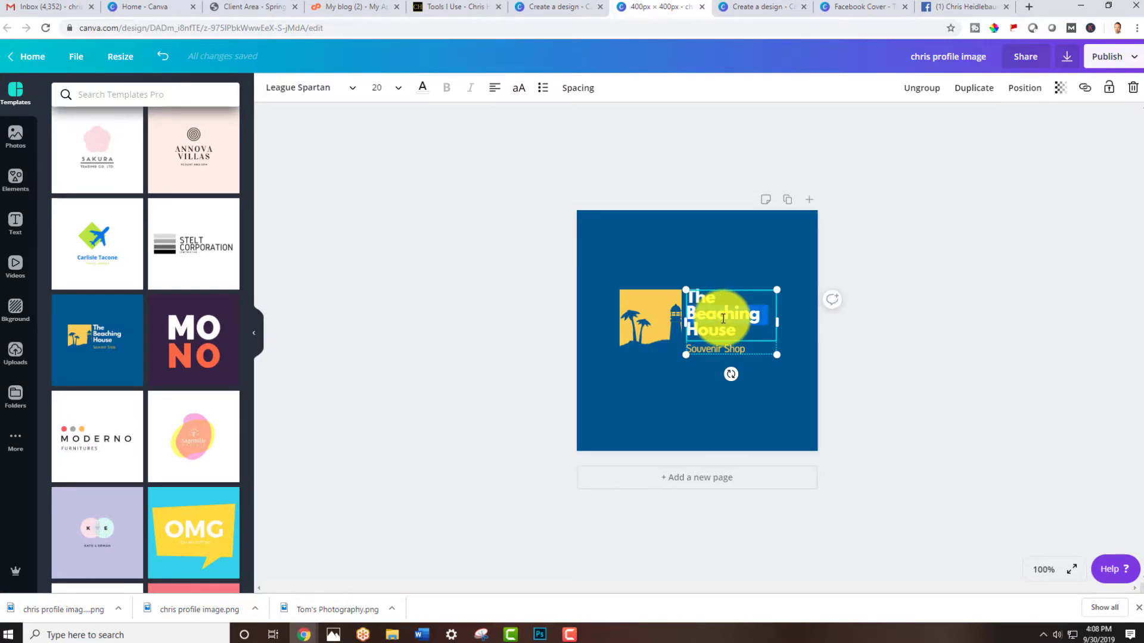
text(regregHou)
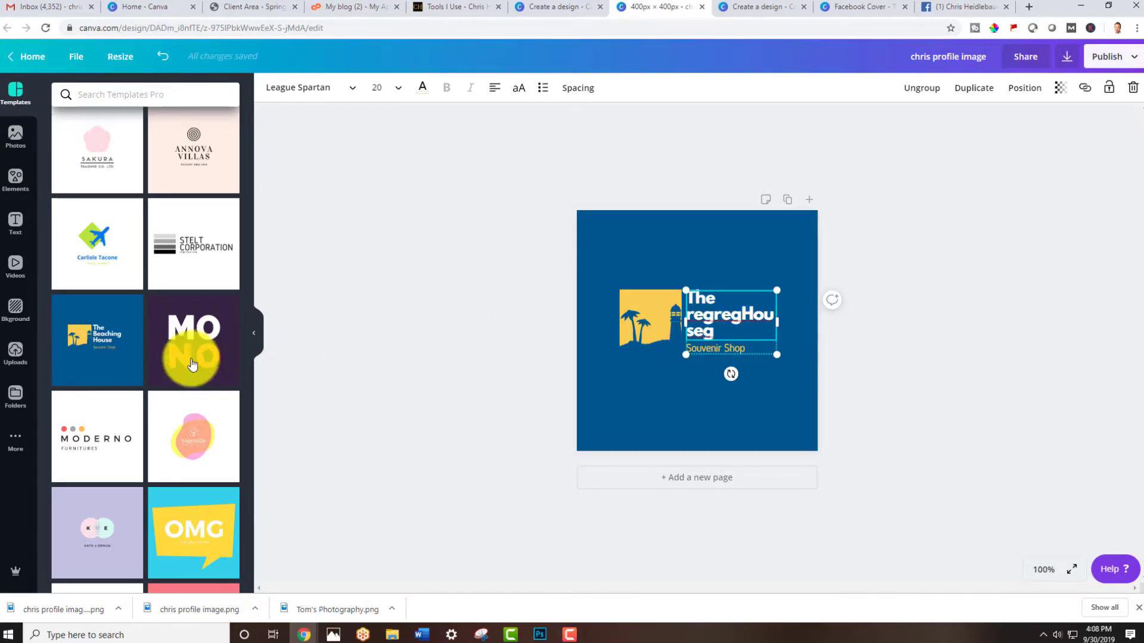
Replace the page with the Accento logo template from the templates library
scroll(187, 355, down, 7)
scroll(196, 363, down, 4)
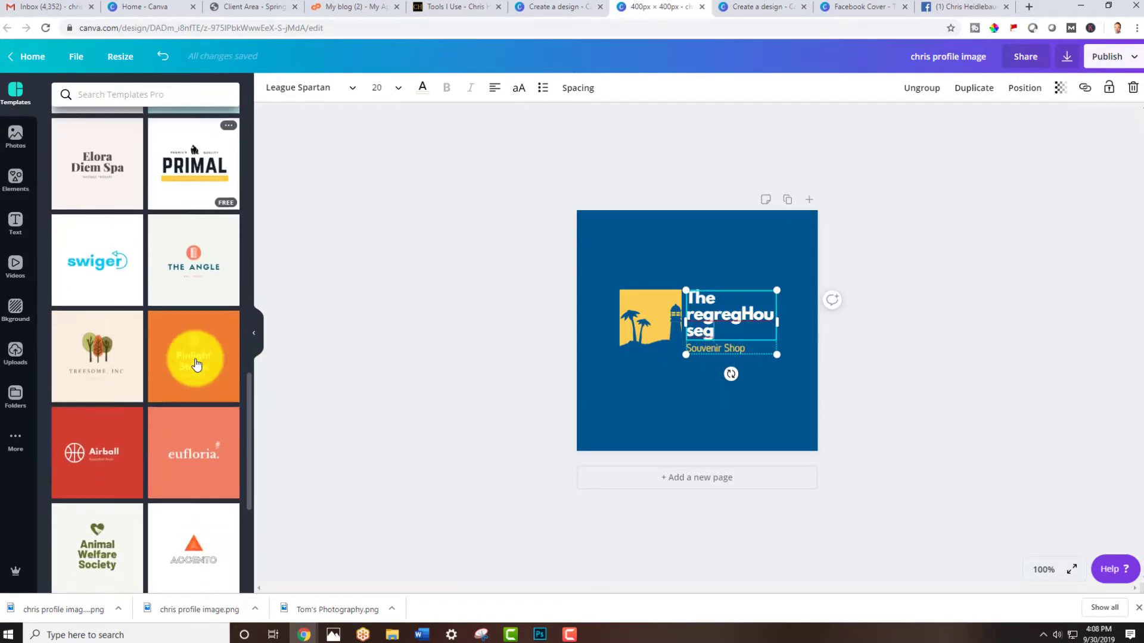
scroll(205, 393, down, 2)
drag(198, 423, 685, 303)
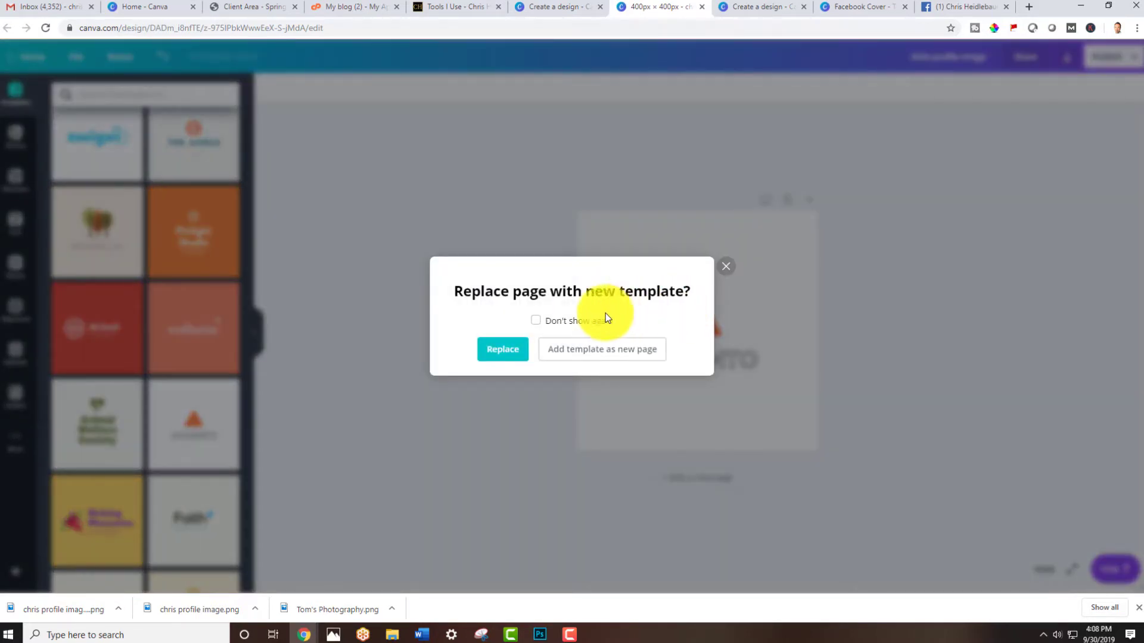
click(503, 346)
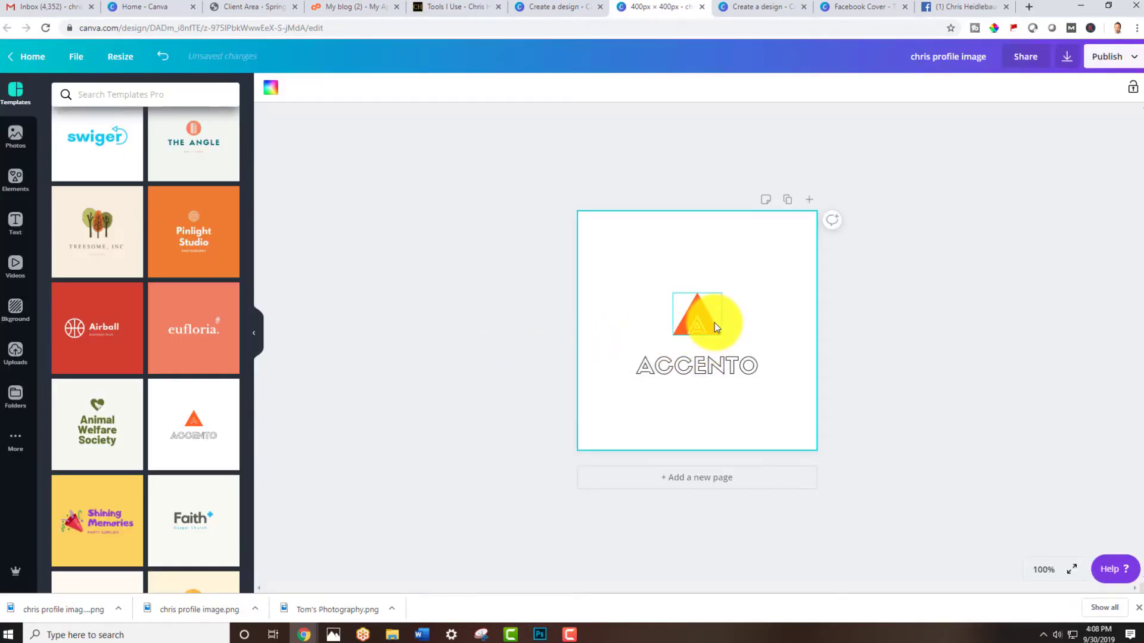